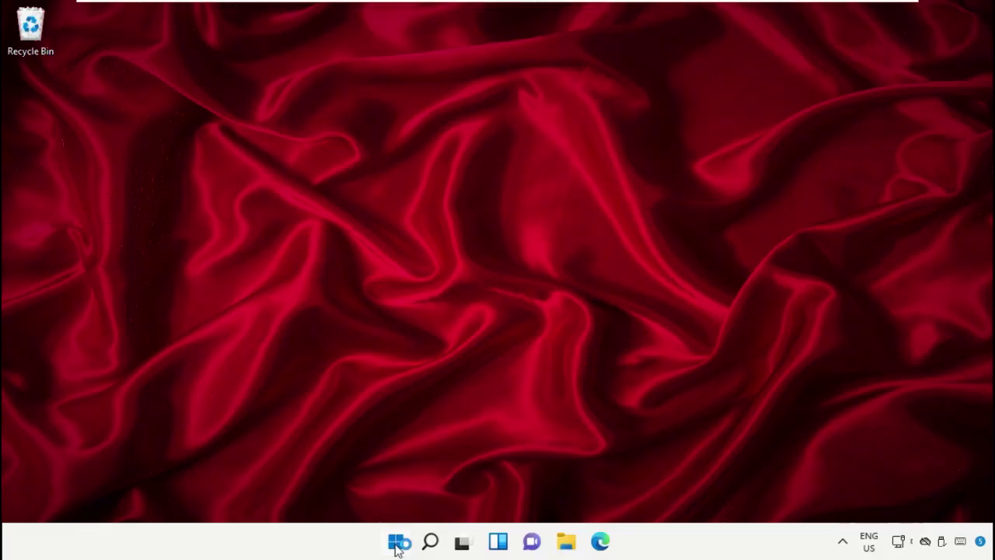
Open Task Manager, start a new task and browse for the program to run
click(397, 542)
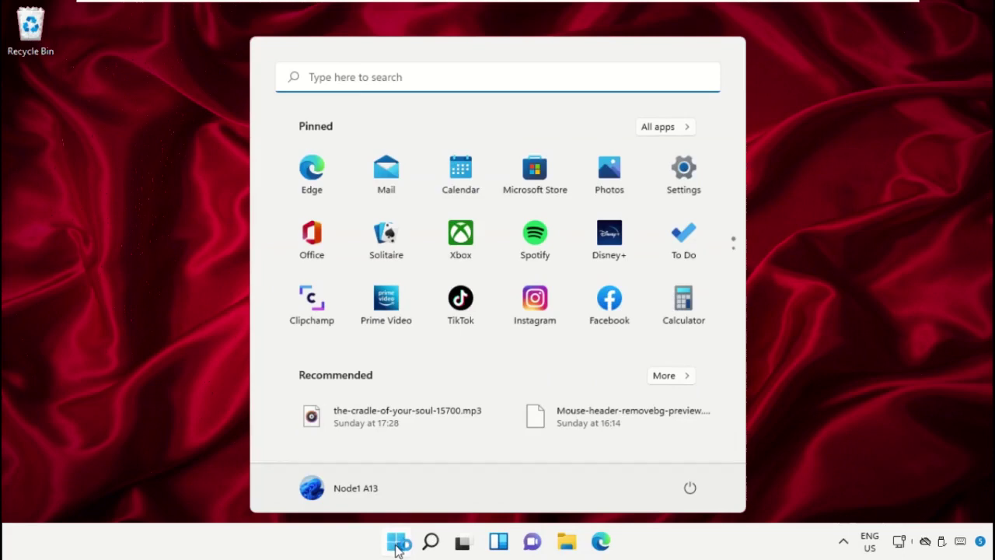
text(task mana)
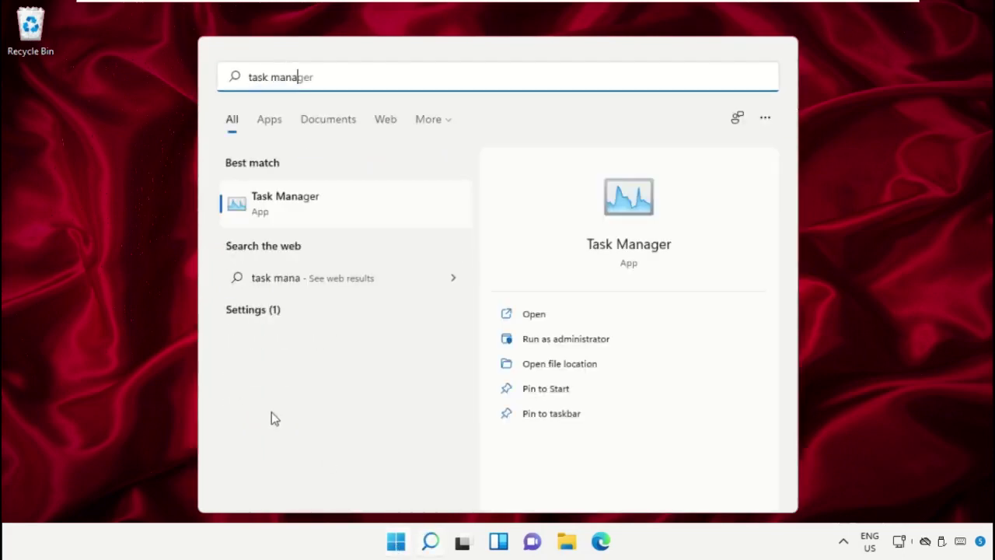
click(301, 204)
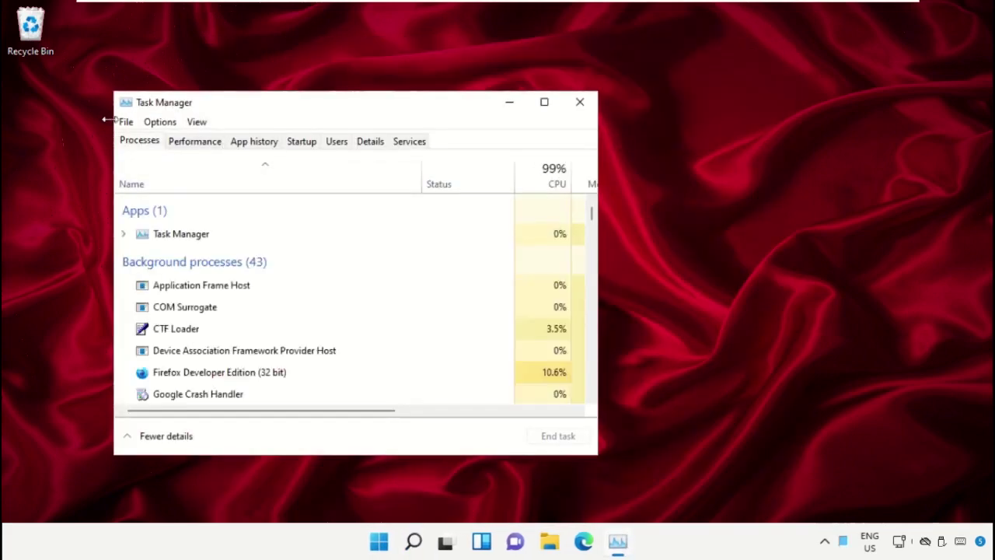
click(125, 125)
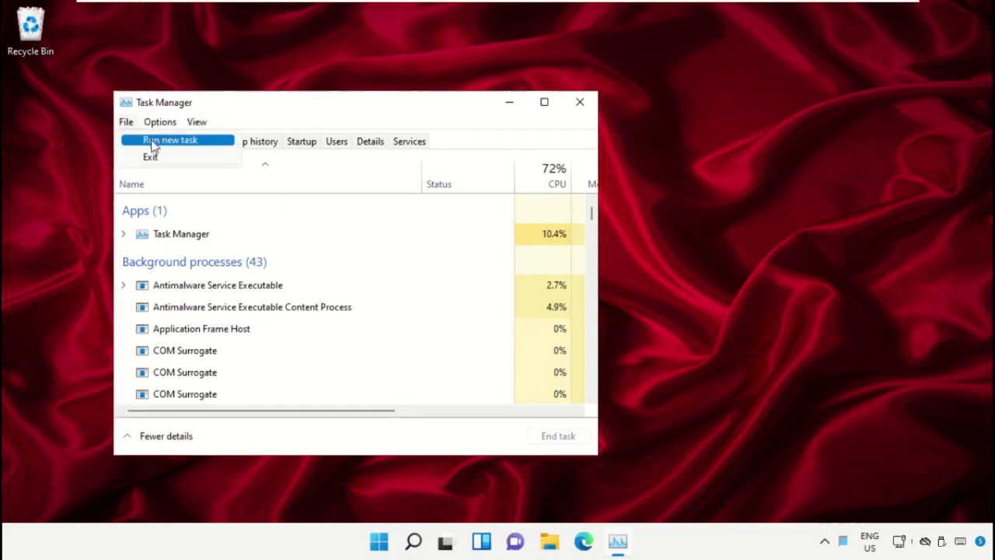
click(211, 145)
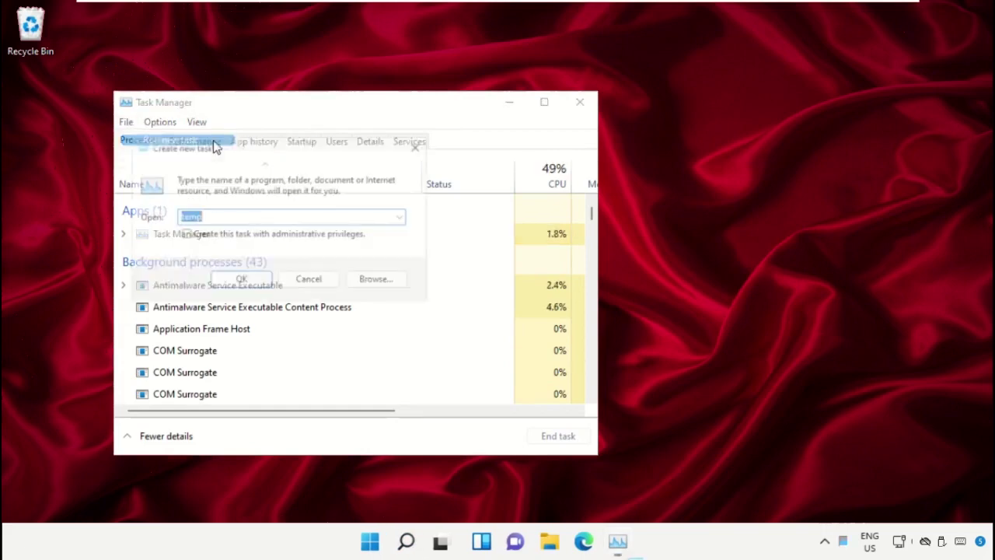
click(380, 284)
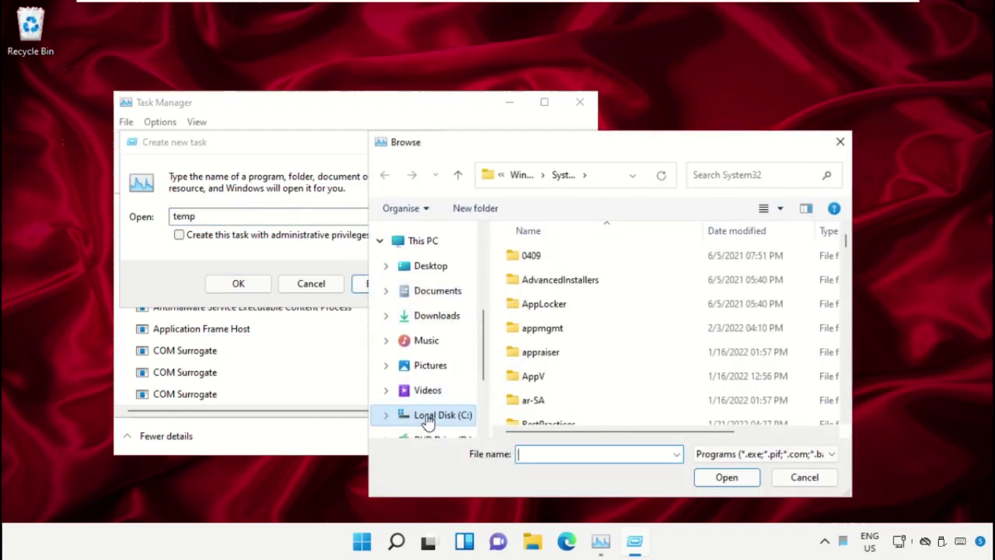
Go to This PC in the Browse dialog and open Local Disk (C:)
scroll(429, 432, down, 1)
click(432, 387)
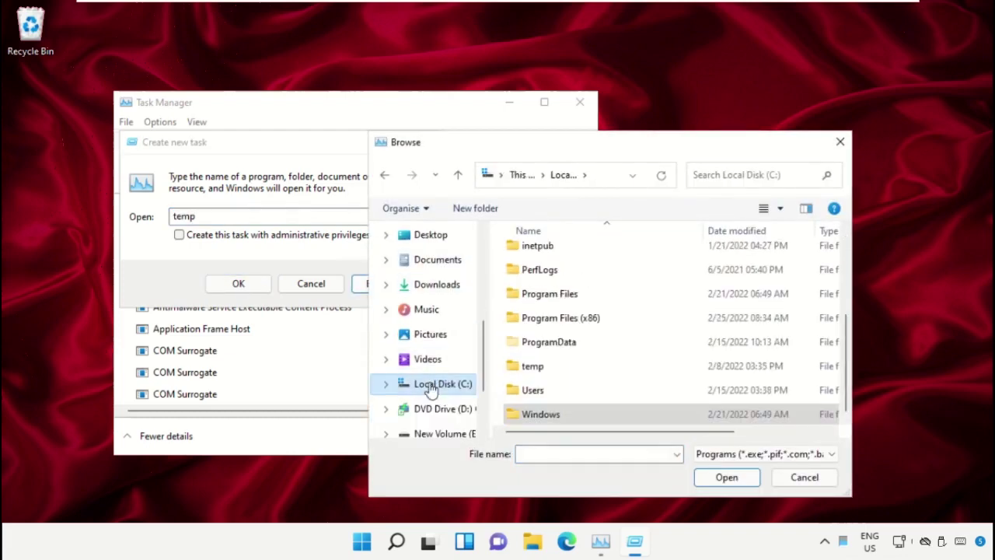
scroll(428, 279, up, 2)
click(429, 271)
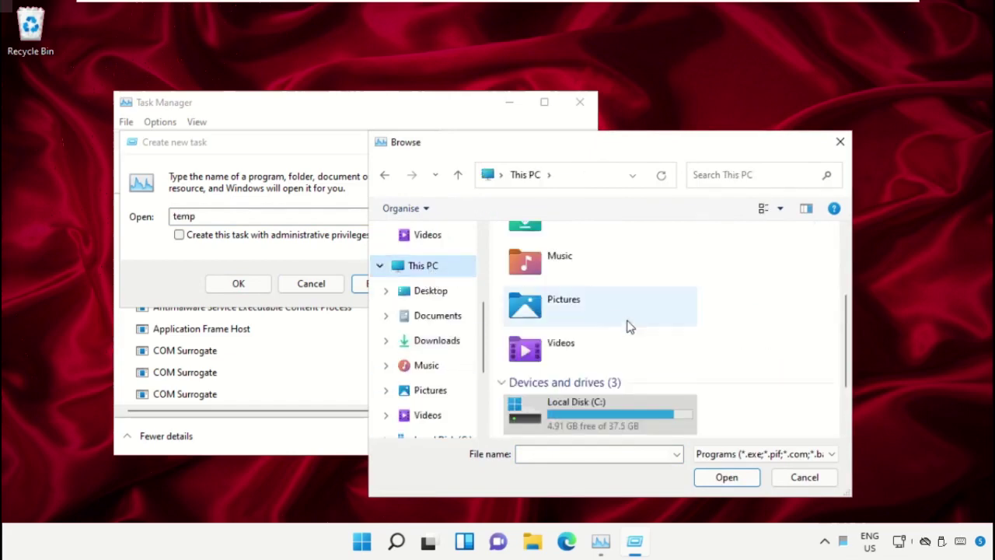
scroll(628, 332, up, 1)
scroll(616, 333, down, 3)
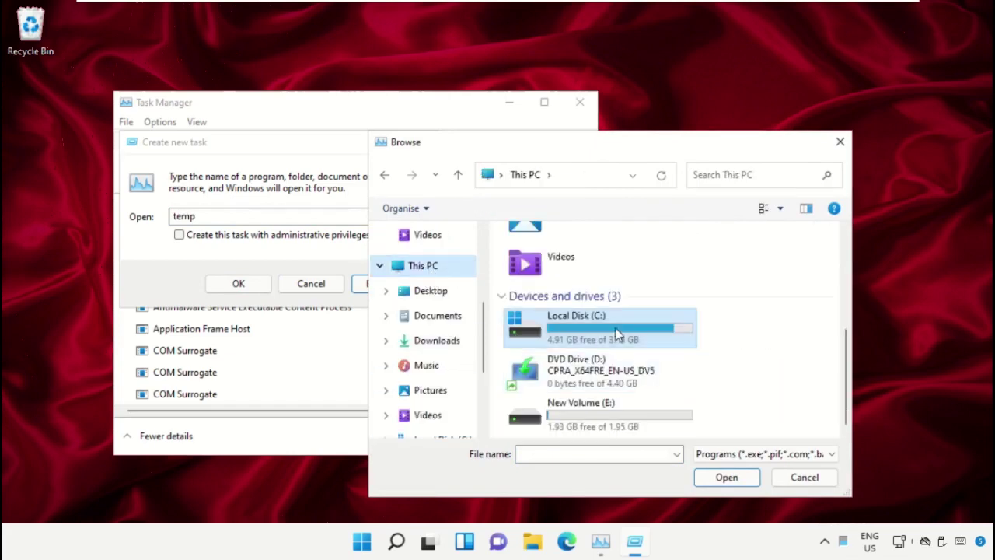
double_click(617, 333)
Open the Windows folder on the C: drive and go into its System32 subfolder
scroll(589, 286, down, 2)
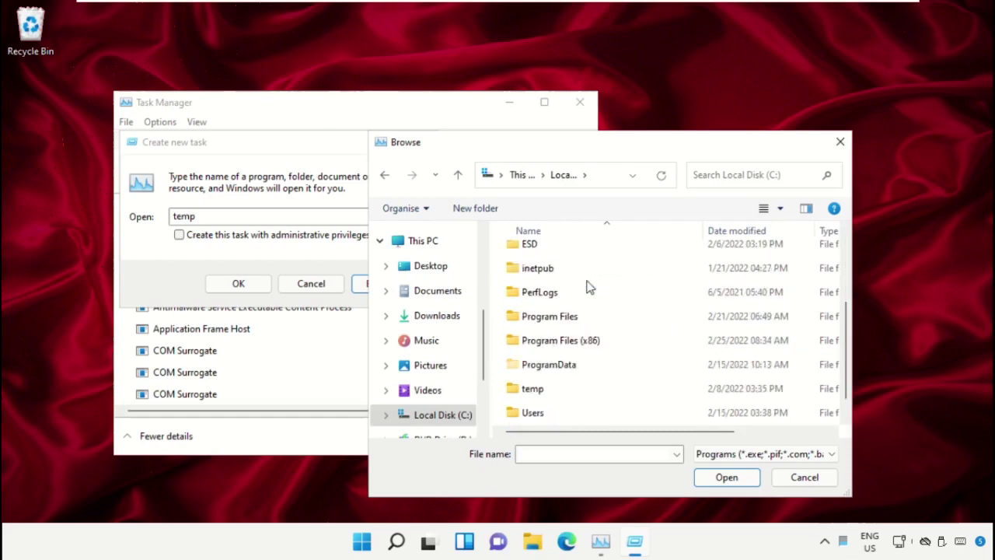
double_click(550, 416)
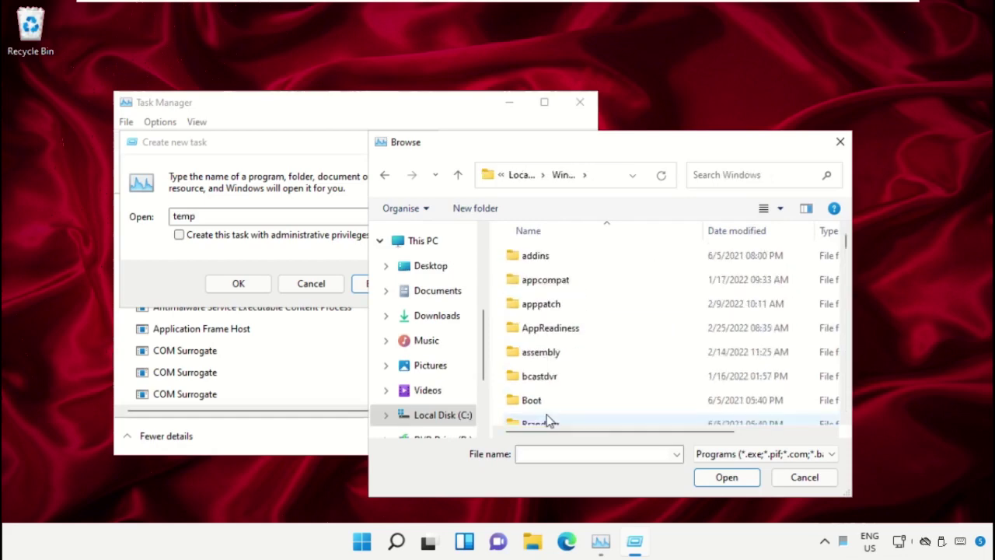
scroll(580, 294, down, 2)
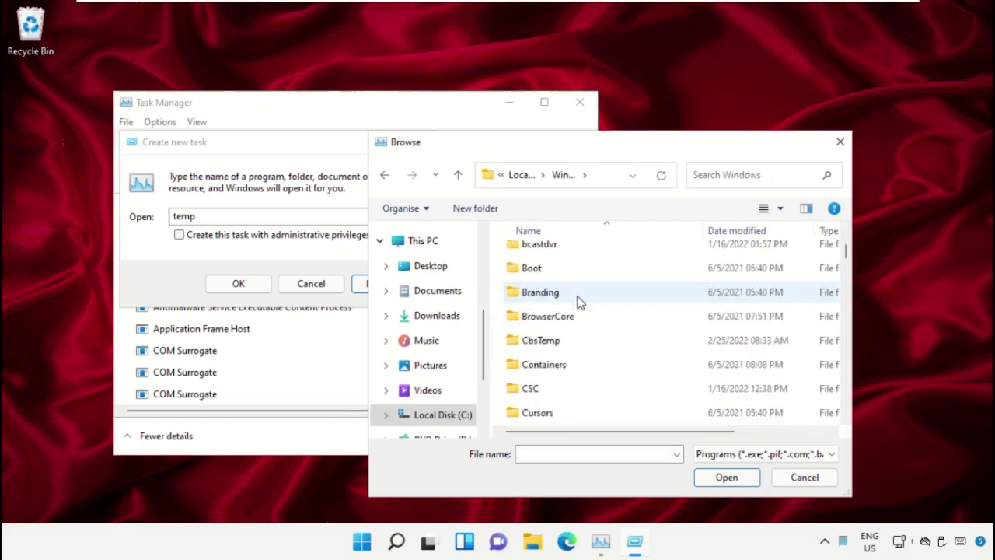
scroll(580, 311, down, 12)
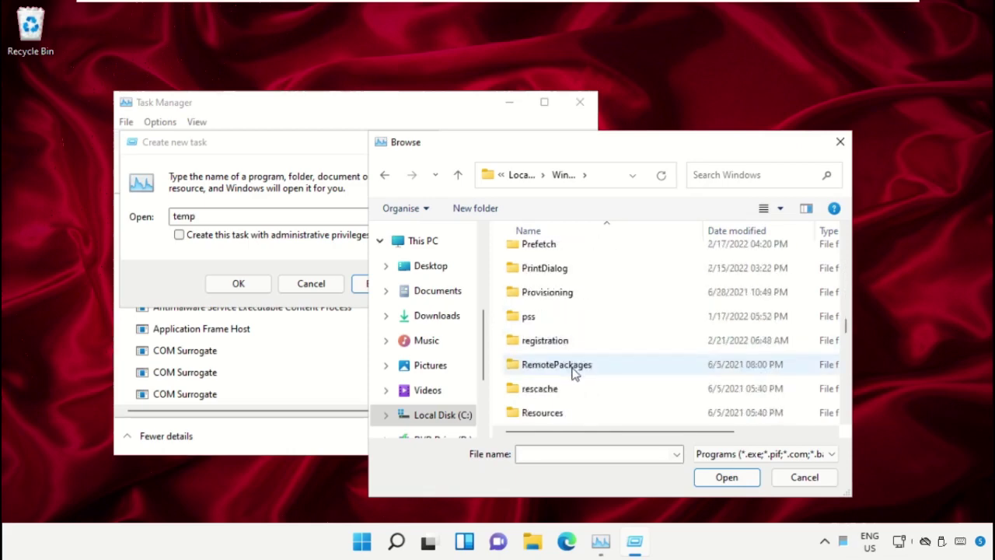
scroll(574, 371, down, 6)
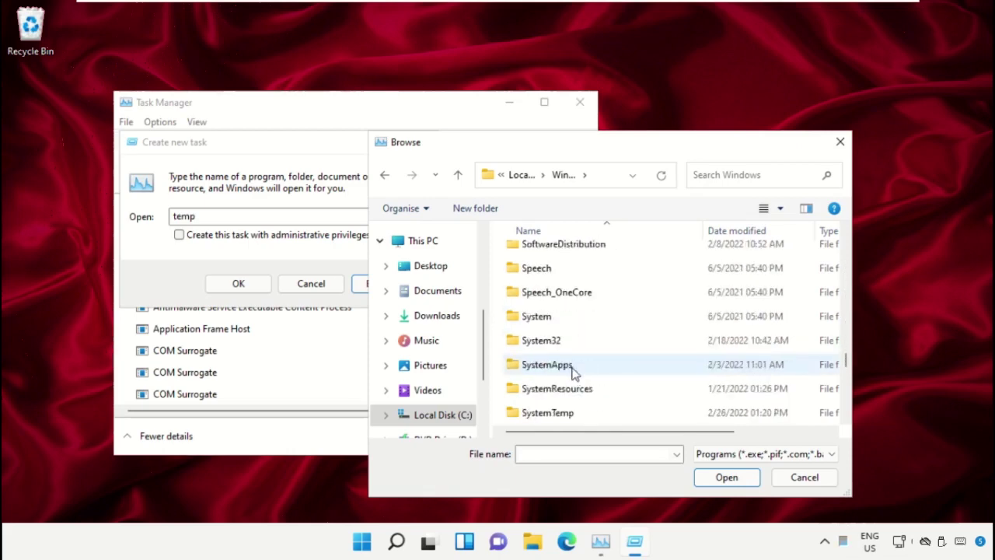
double_click(549, 340)
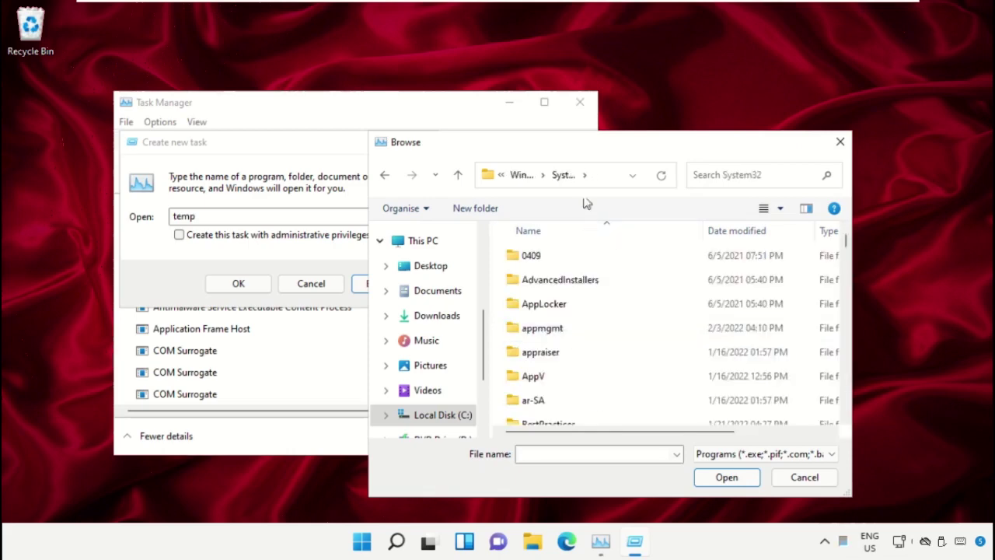
Find cmd.exe in System32 and choose it as the program for the new task
scroll(588, 345, down, 3)
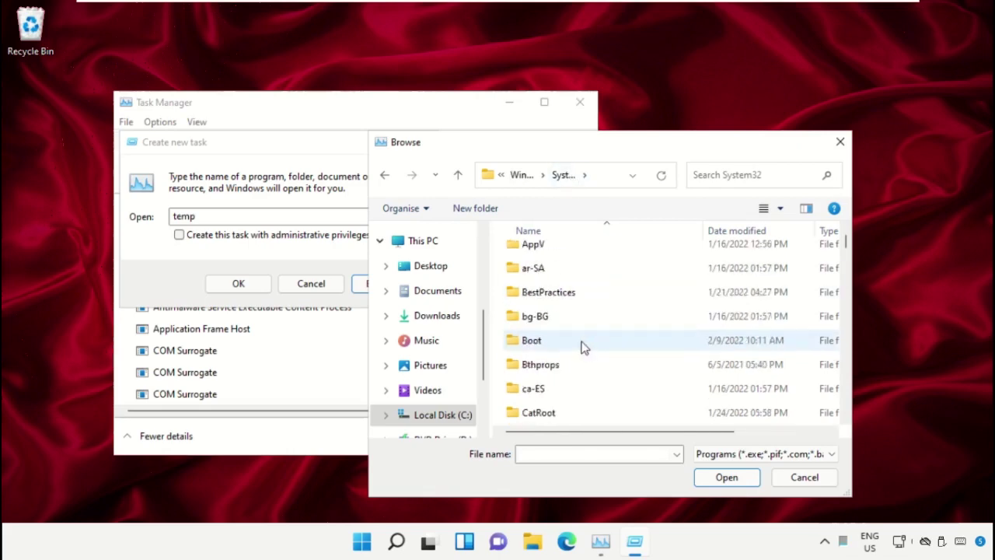
scroll(585, 345, down, 10)
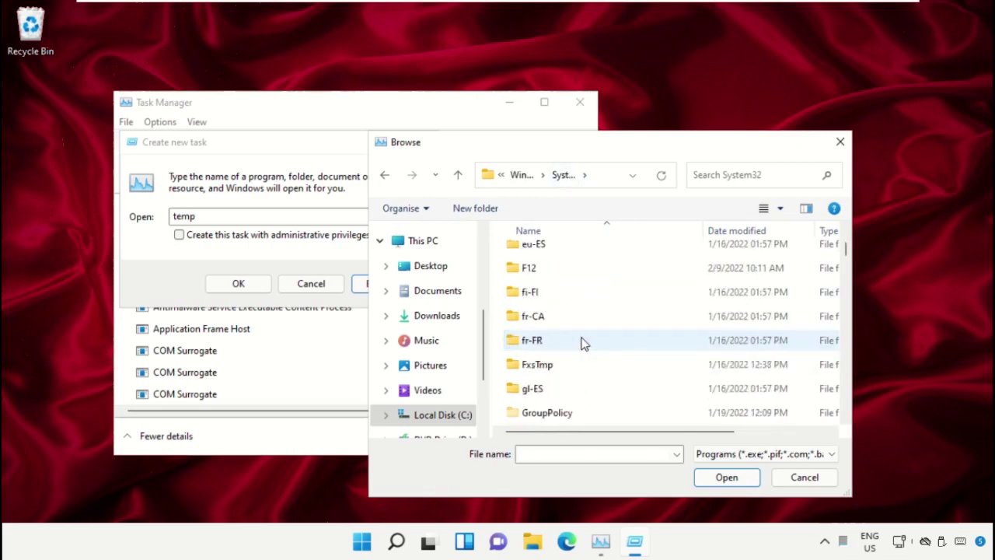
scroll(583, 340, down, 8)
text(cmd)
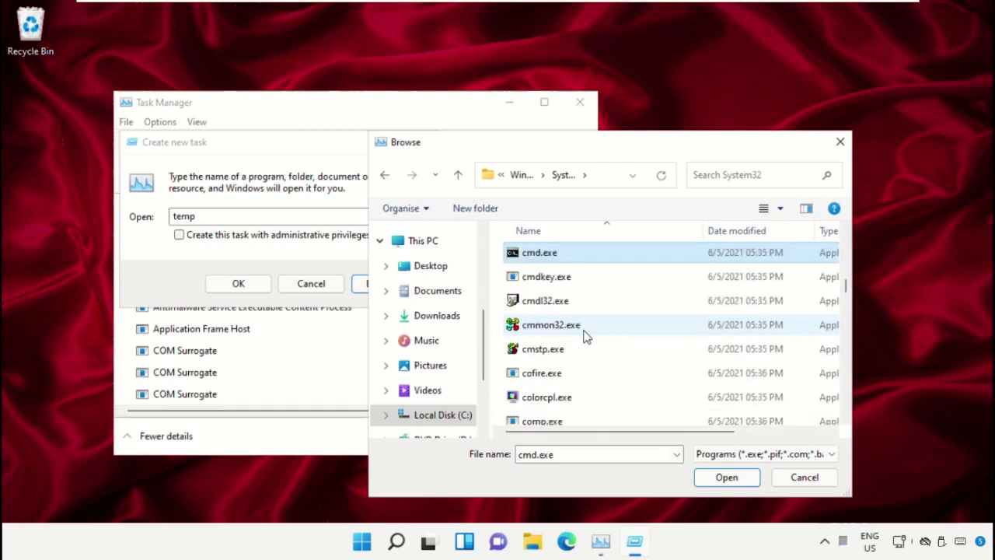
scroll(567, 326, up, 1)
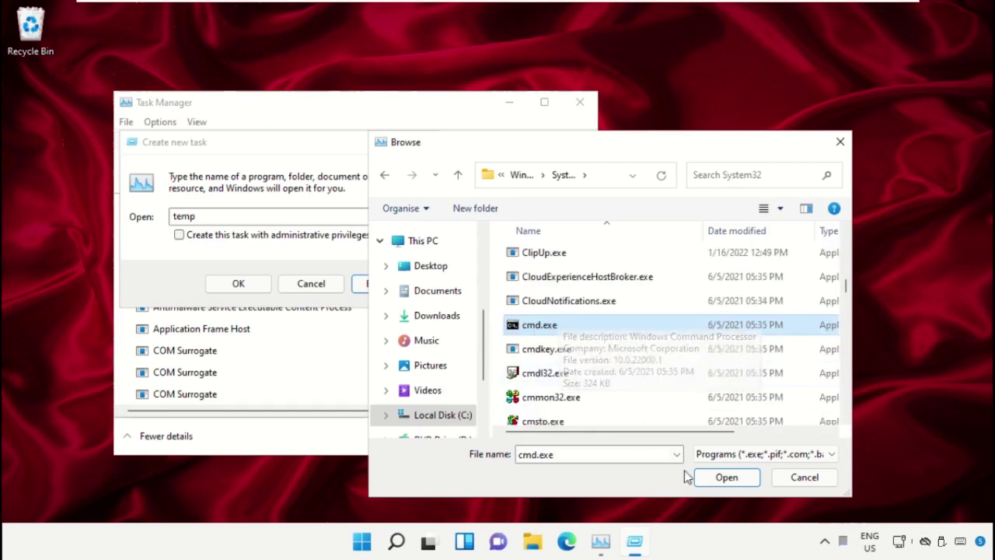
click(715, 484)
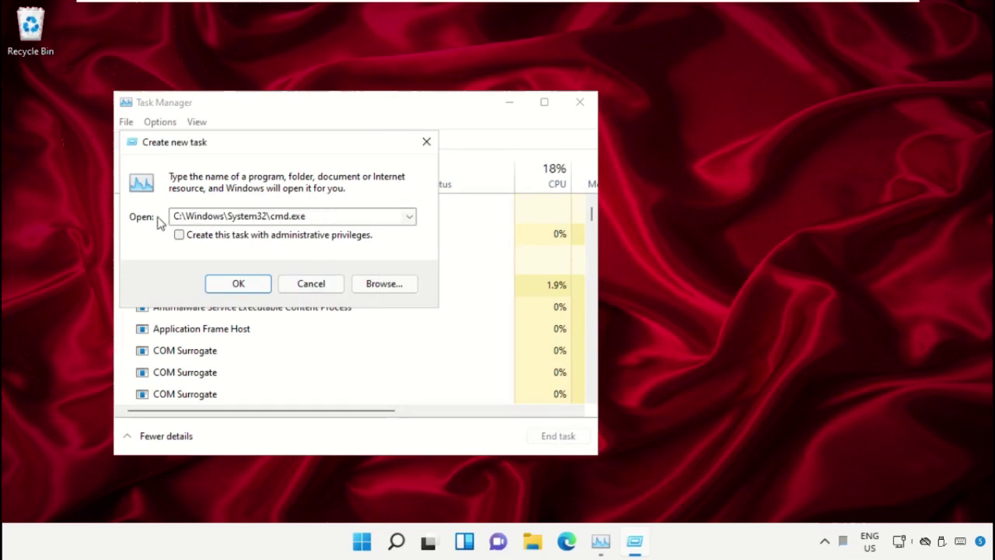
Run the cmd.exe task with administrative privileges and minimize the Command Prompt window
click(179, 236)
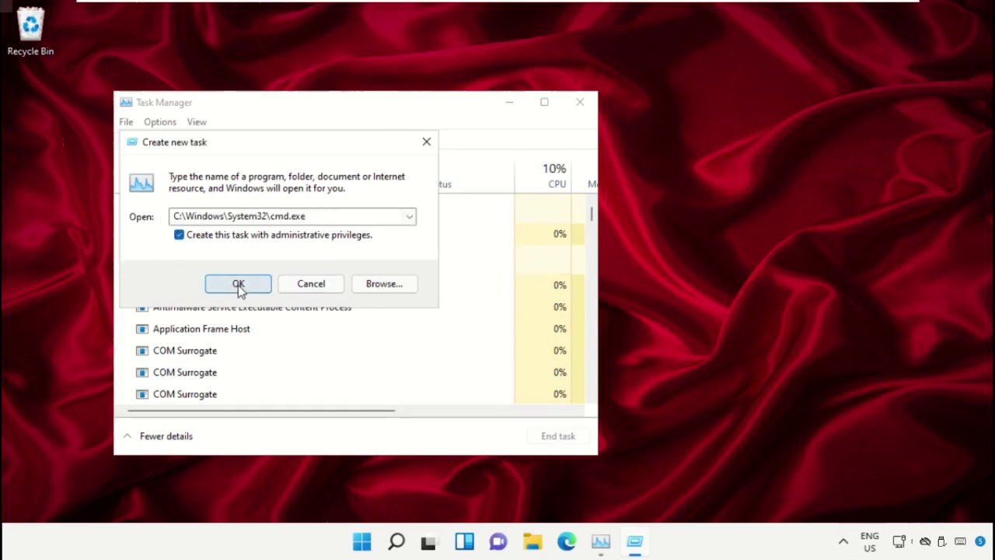
click(238, 284)
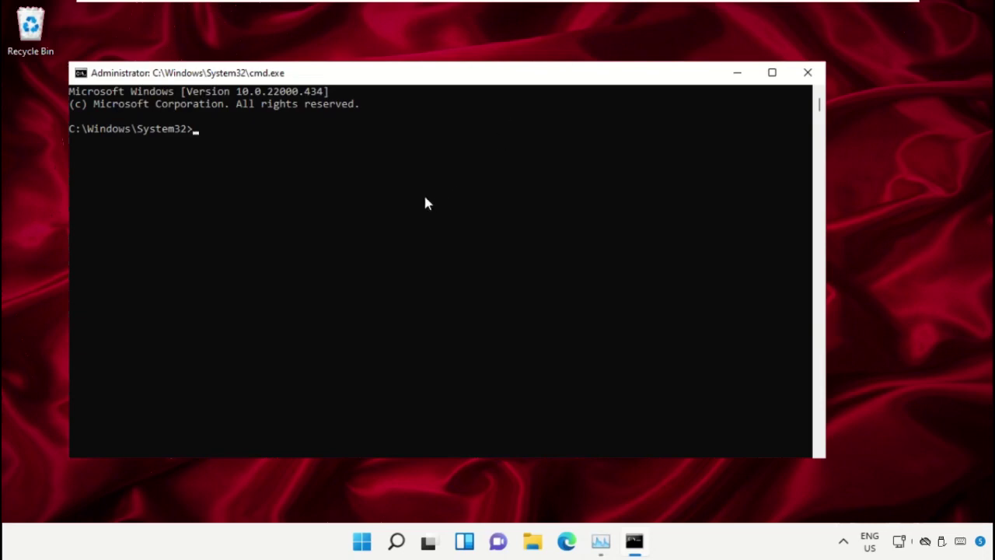
click(739, 75)
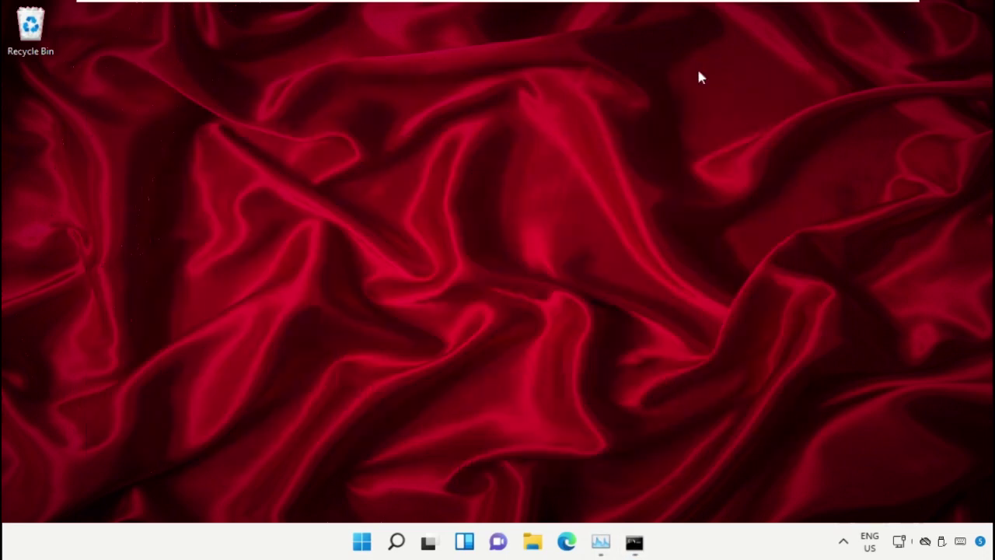
Search for Chrome, launch Google Chrome and go to google.com
click(363, 542)
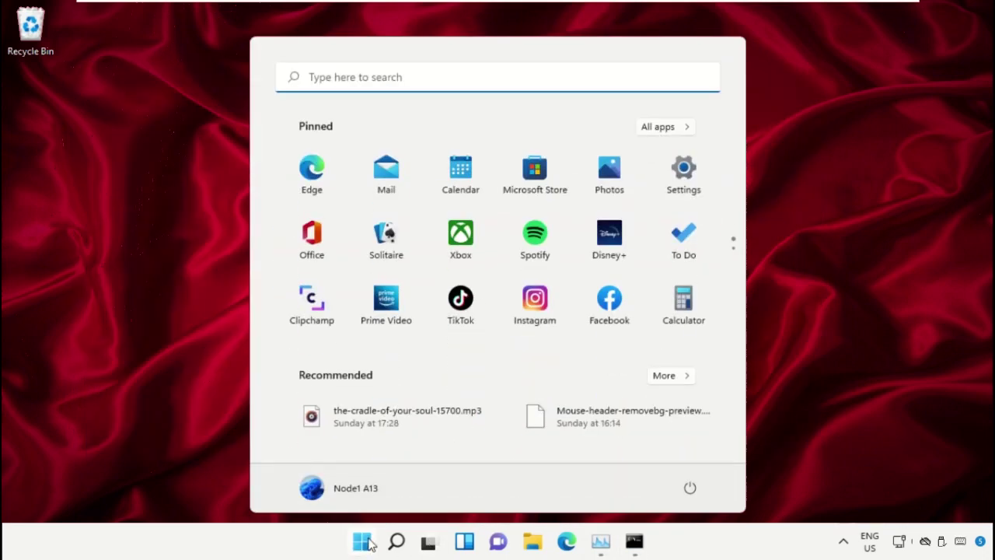
text(Chrome)
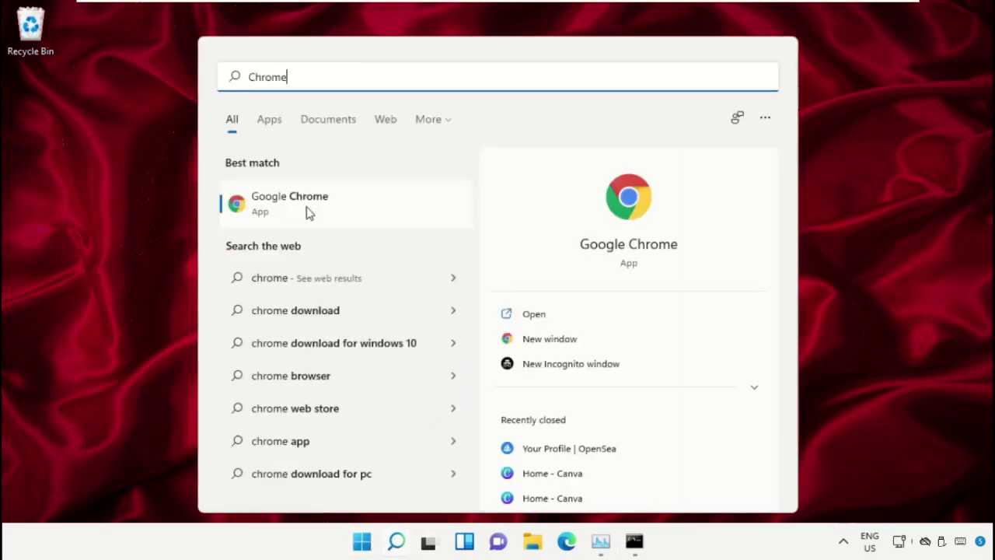
click(310, 207)
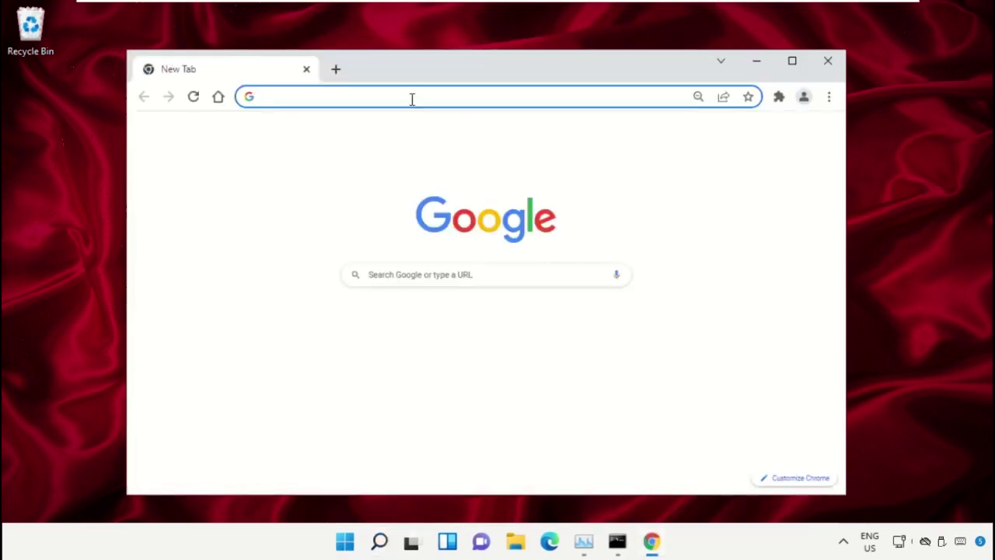
text(google.com)
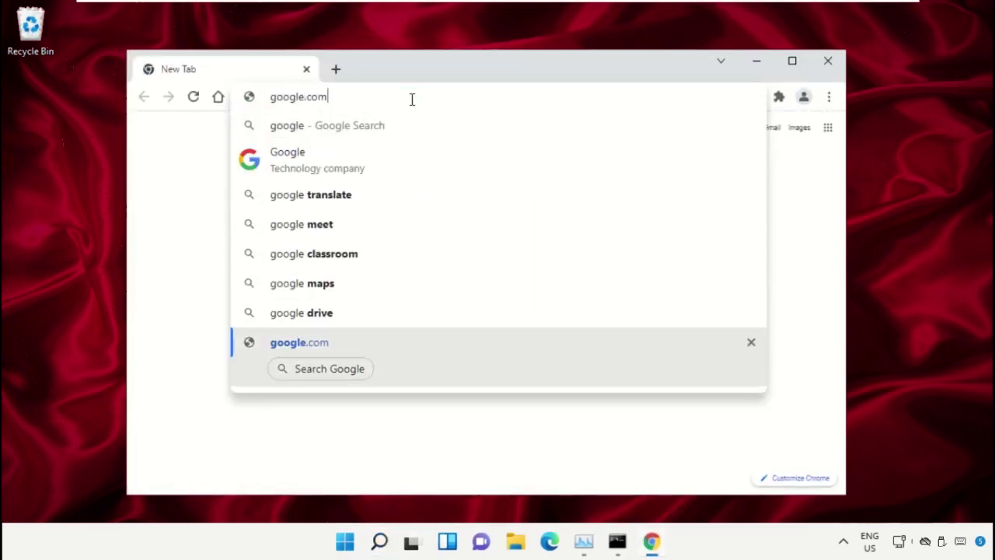
key(Return)
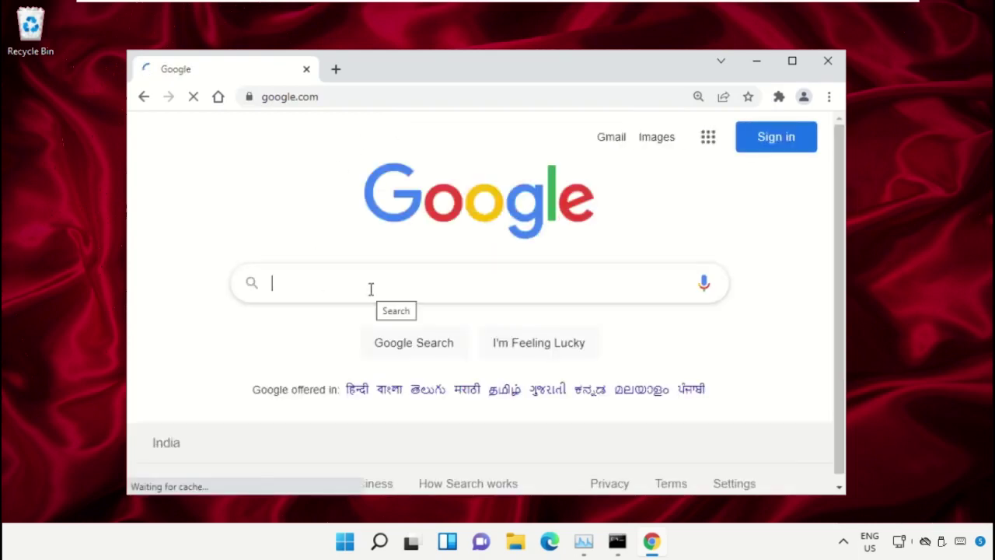
Search Google for "hows.tech windows commands" and open the "Important Windows Commands - Hows.tech" result
text(hows.tech)
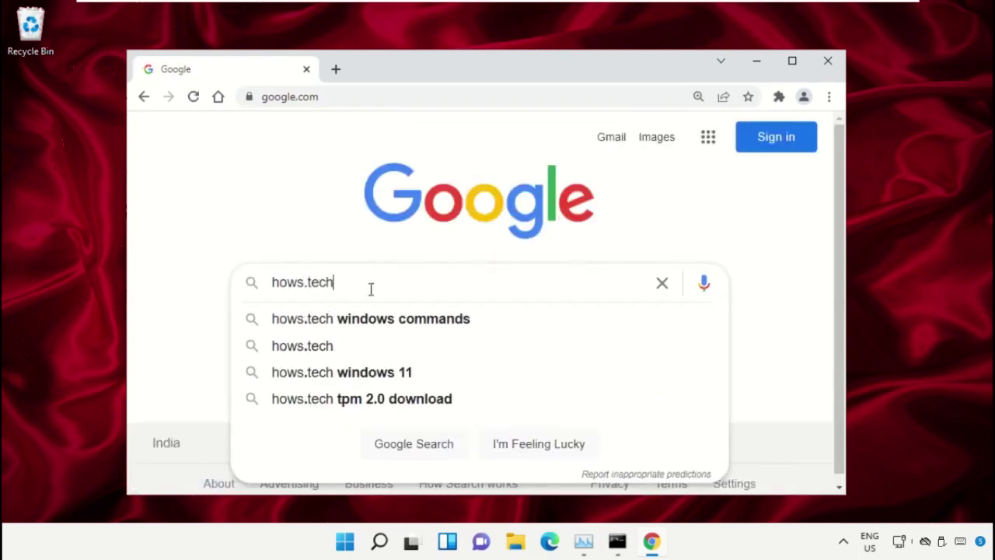
key(Down)
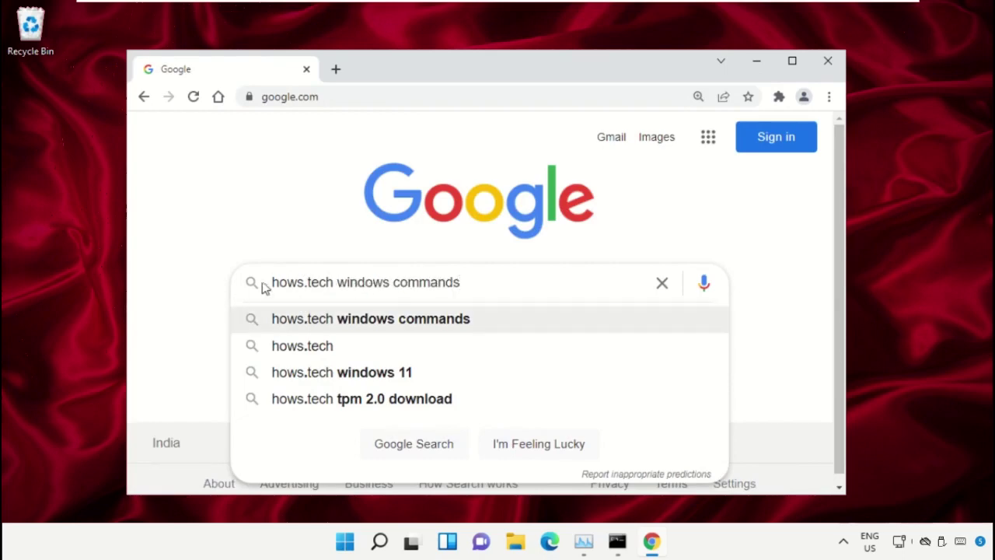
click(509, 321)
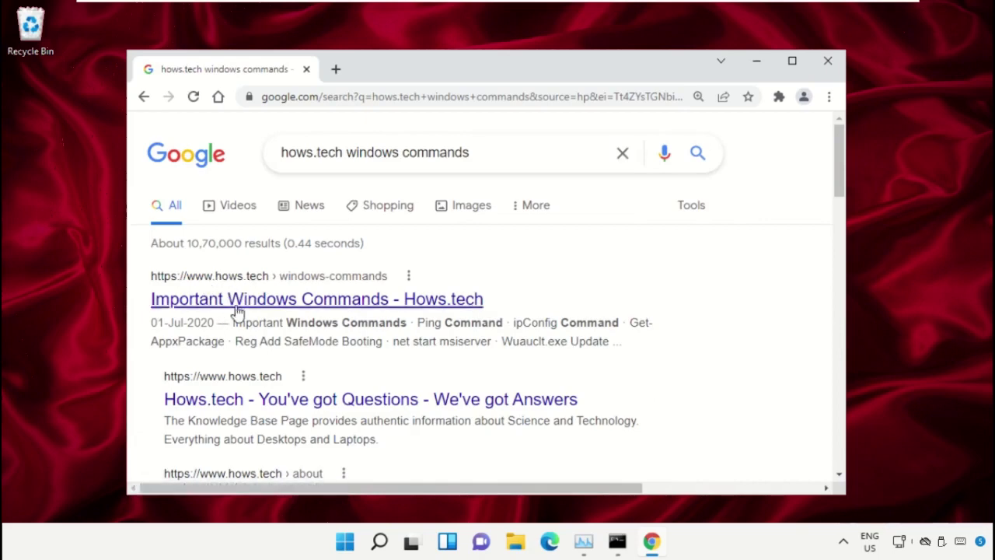
click(237, 304)
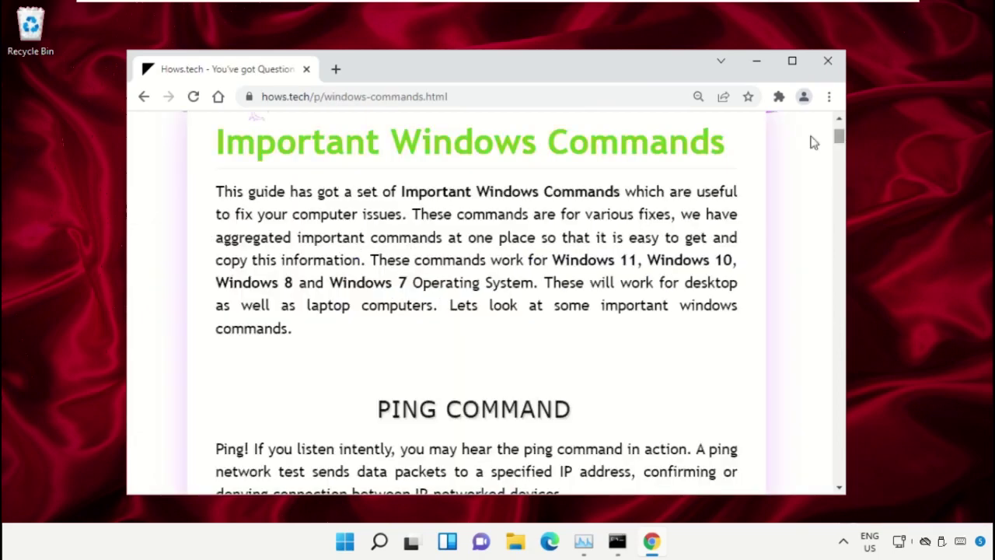
Find Command 12 on the Important Windows Commands page and copy "sfc /scanfile=c:\windows\system32\ieframe.dll"
drag(739, 154, 205, 159)
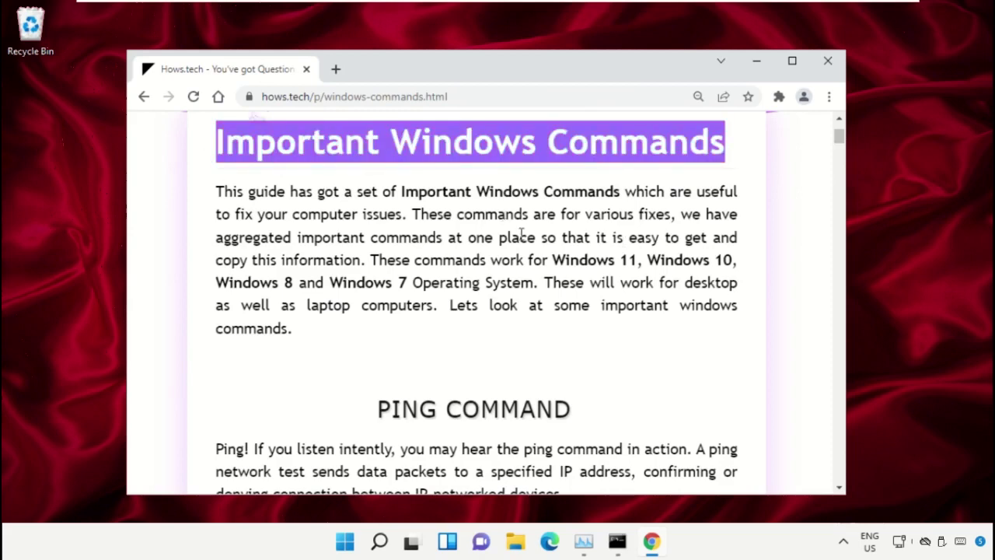
click(553, 230)
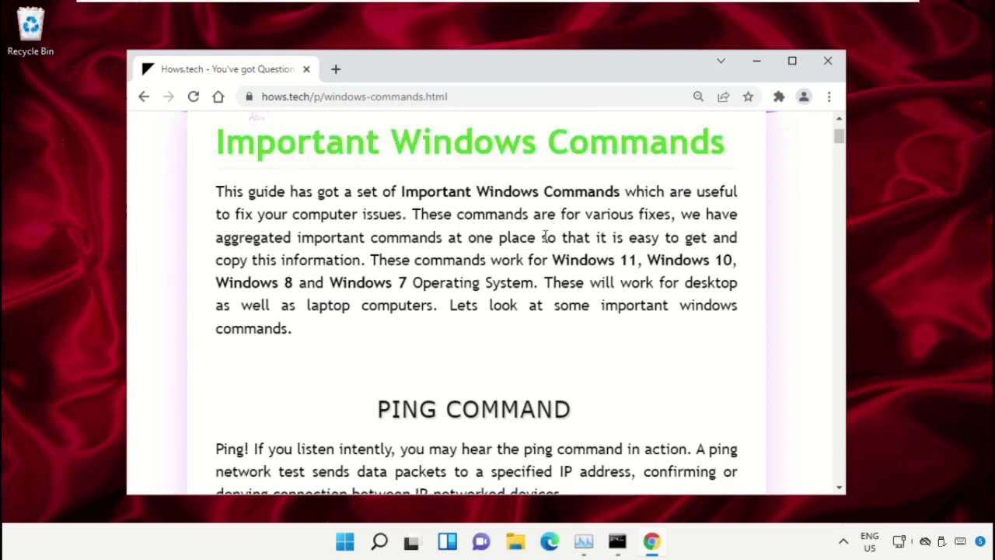
scroll(546, 236, down, 8)
scroll(454, 241, down, 1)
scroll(460, 241, down, 10)
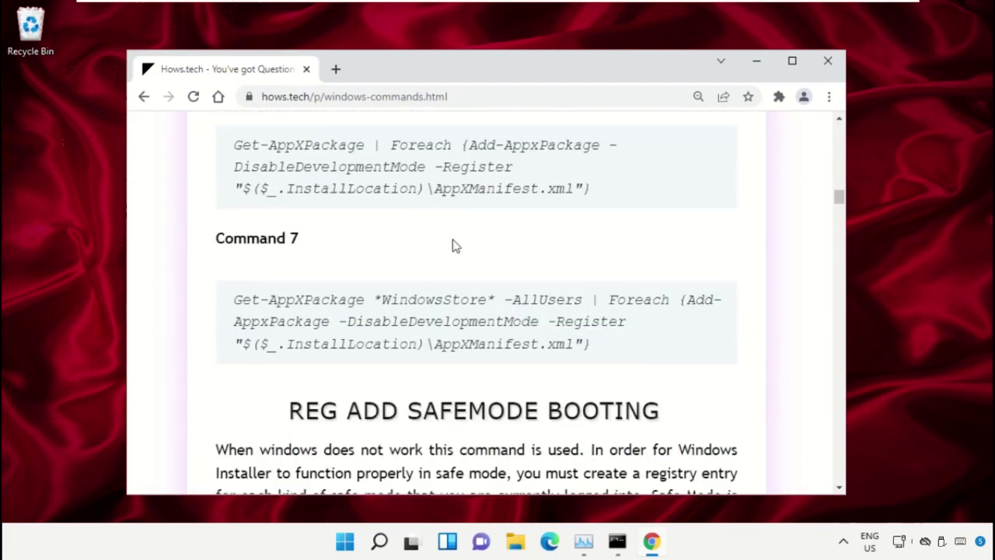
scroll(426, 261, down, 10)
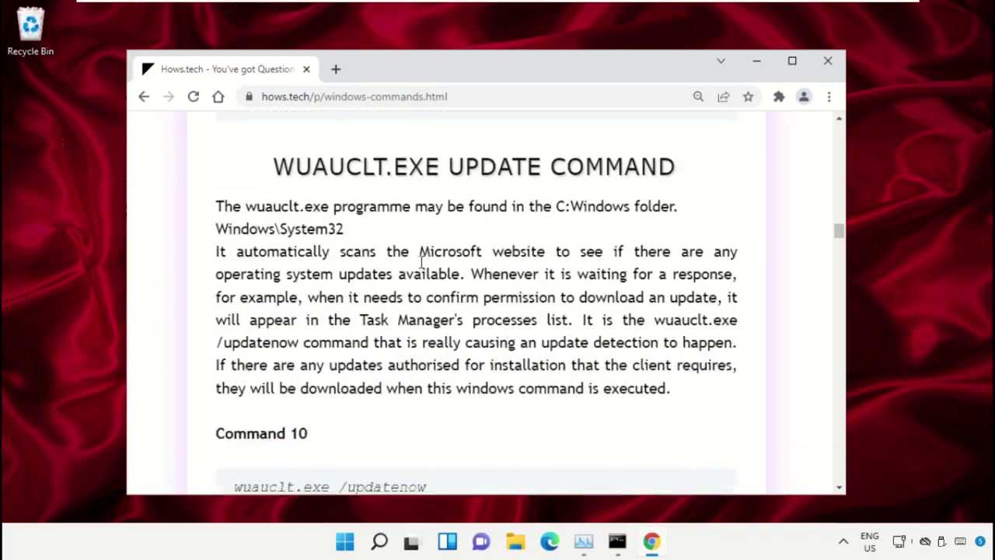
scroll(422, 268, down, 4)
scroll(326, 274, down, 1)
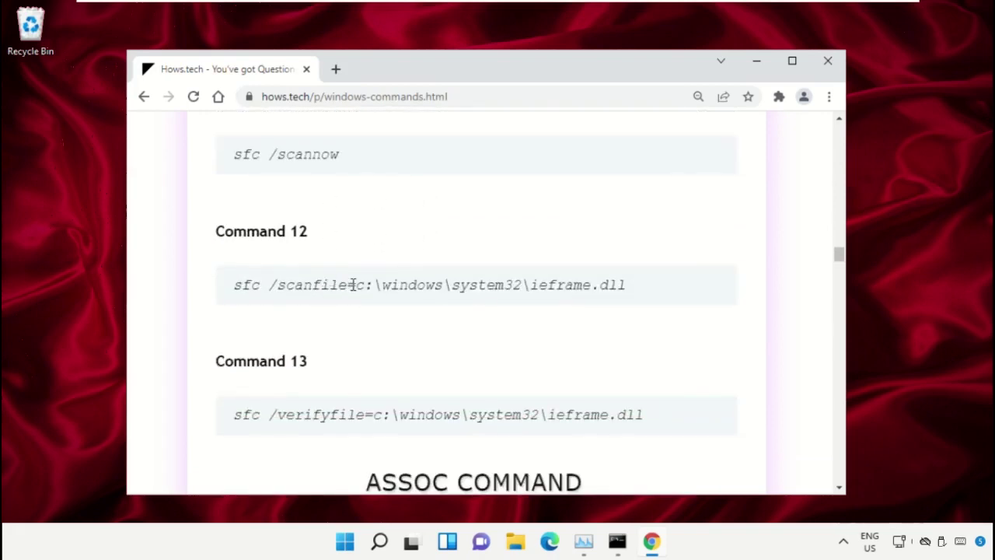
triple_click(353, 285)
click(505, 303)
triple_click(395, 285)
right_click(395, 286)
click(431, 302)
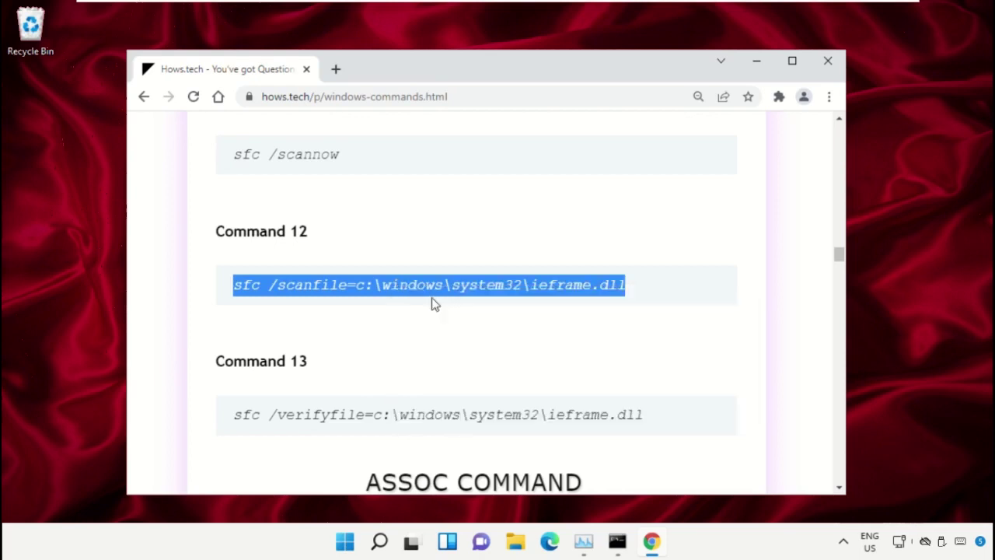
Switch to the administrator Command Prompt and run the copied command sfc /scanfile=c:\windows\system32\ieframe.dll
click(617, 542)
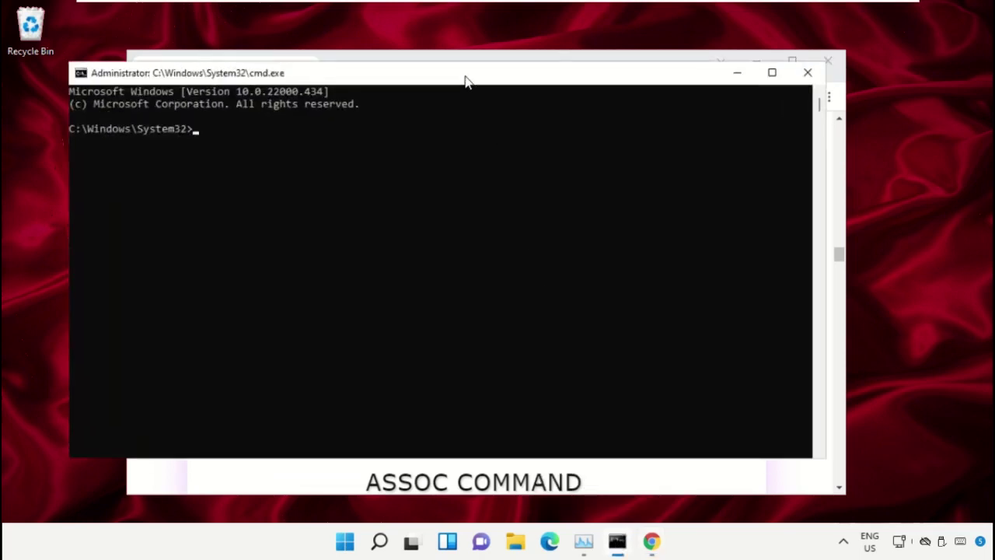
drag(465, 81, 510, 98)
right_click(300, 193)
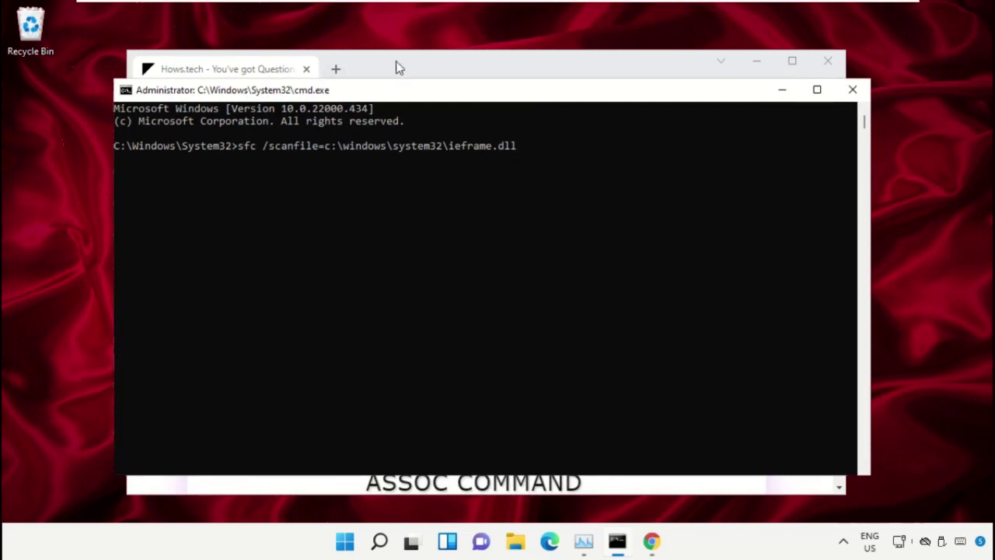
key(Return)
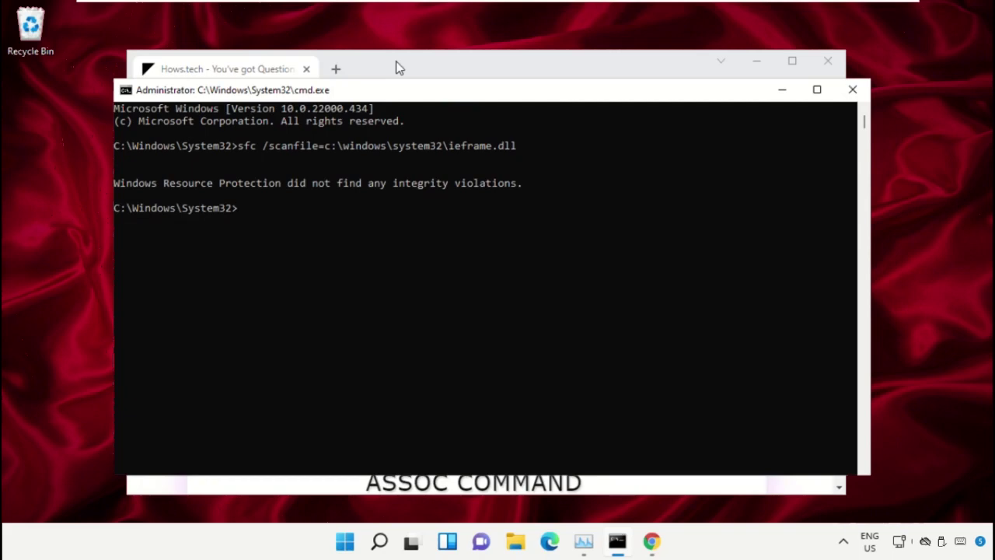
Return to the commands page in Chrome and copy Command 13, "sfc /verifyfile=c:\windows\system32\ieframe.dll"
click(395, 67)
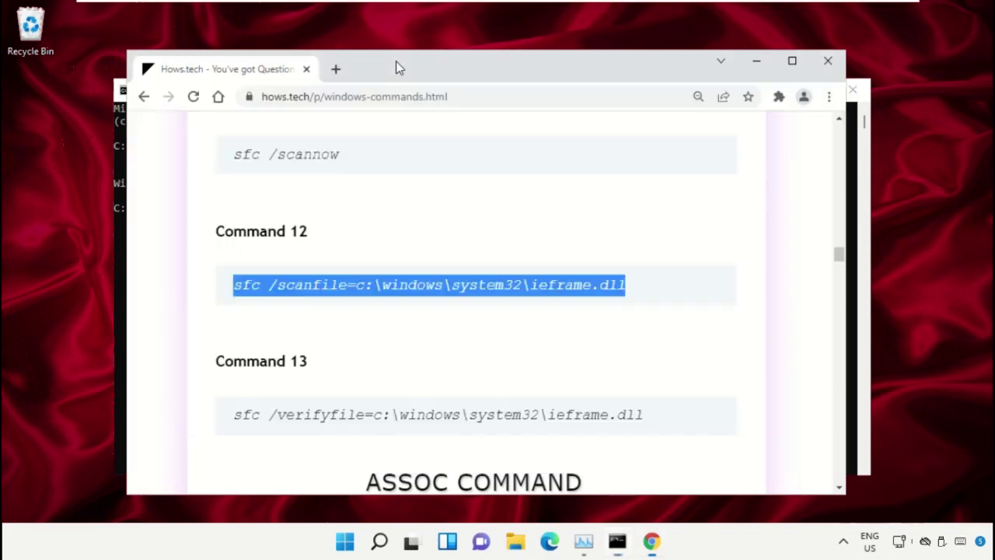
scroll(368, 208, down, 1)
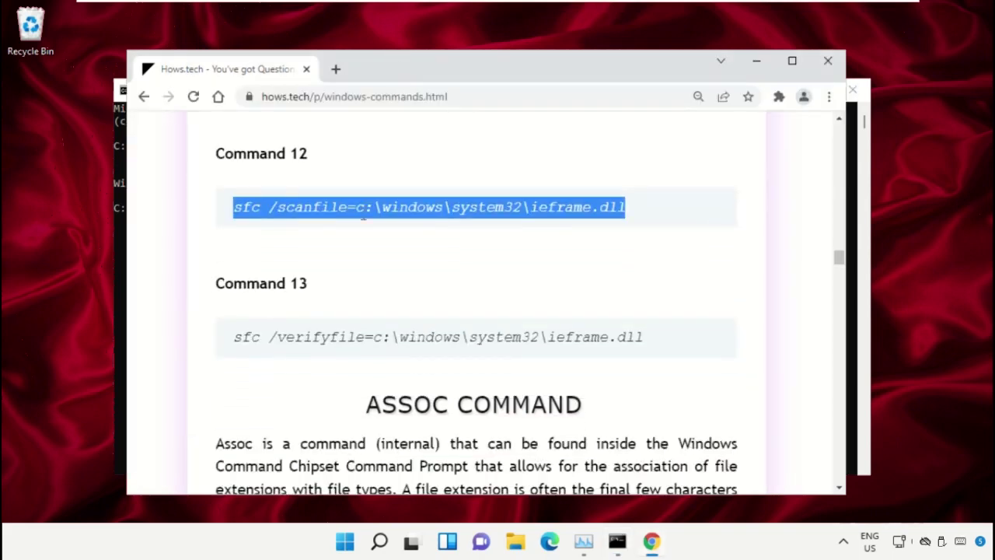
triple_click(322, 342)
right_click(323, 344)
click(391, 359)
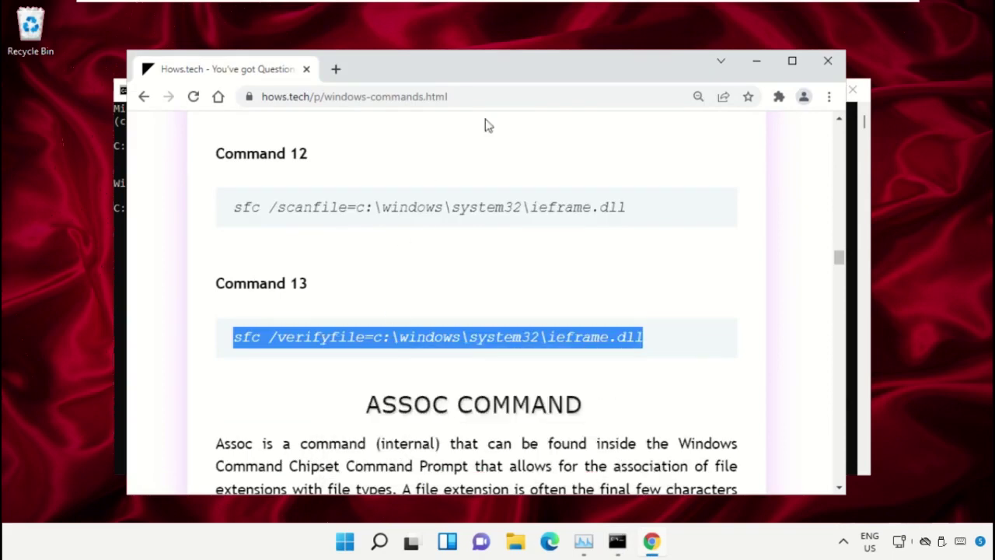
Run sfc /verifyfile=c:\windows\system32\ieframe.dll in the Command Prompt, and put away both windows by closing the prompt and minimizing Chrome
click(614, 544)
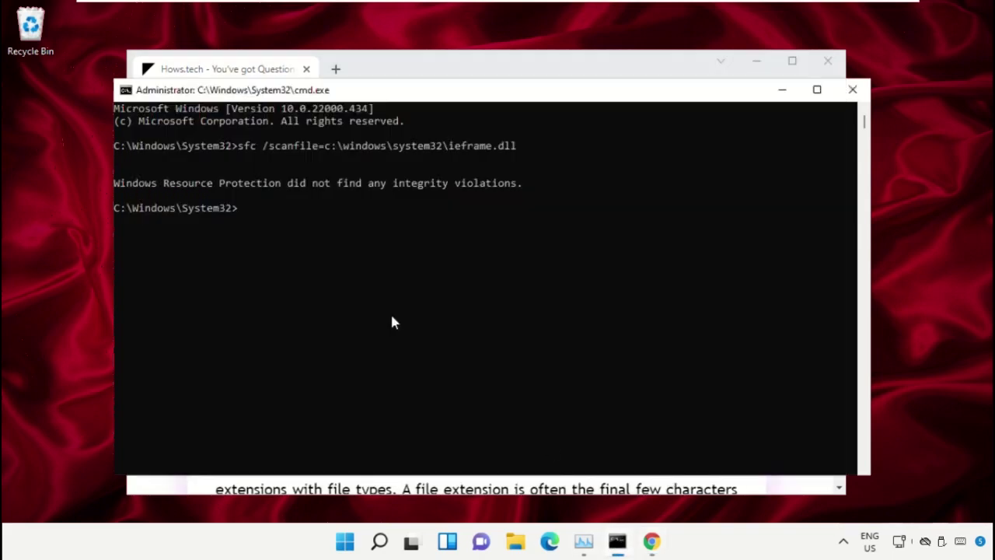
key(ctrl+v)
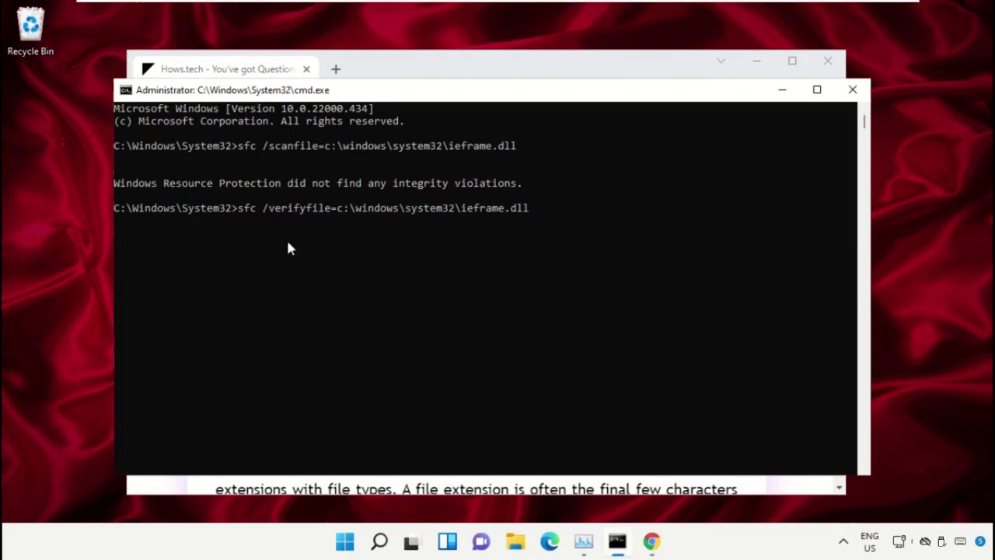
key(Return)
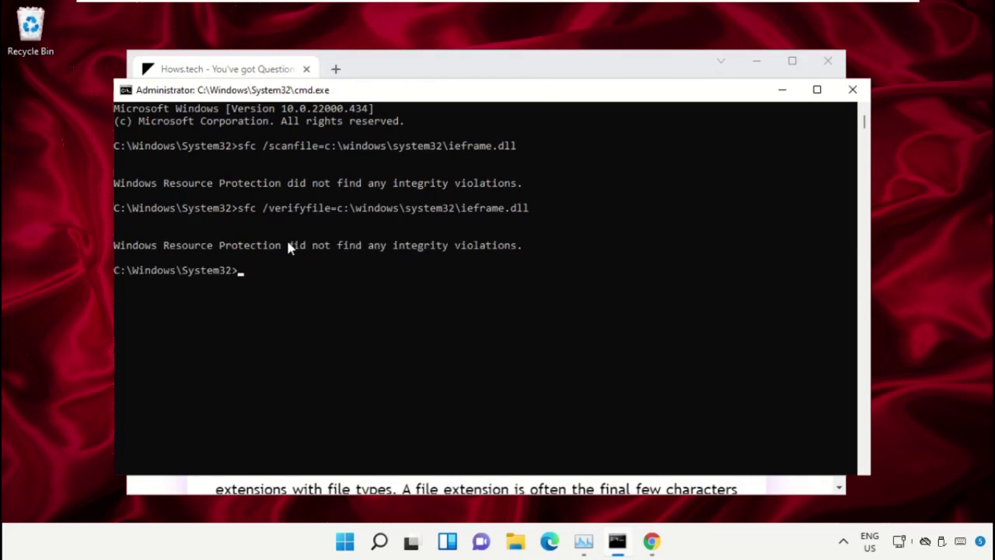
click(853, 90)
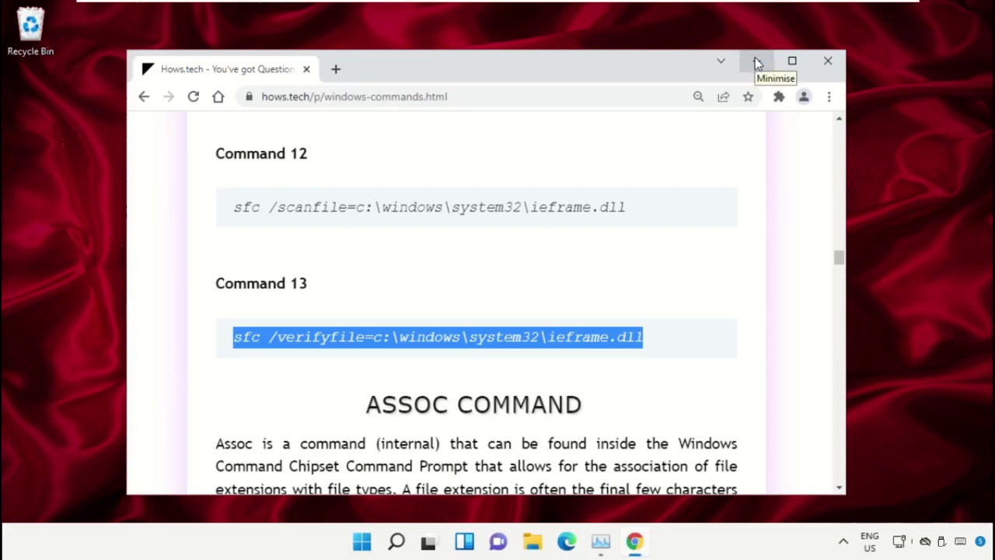
click(758, 63)
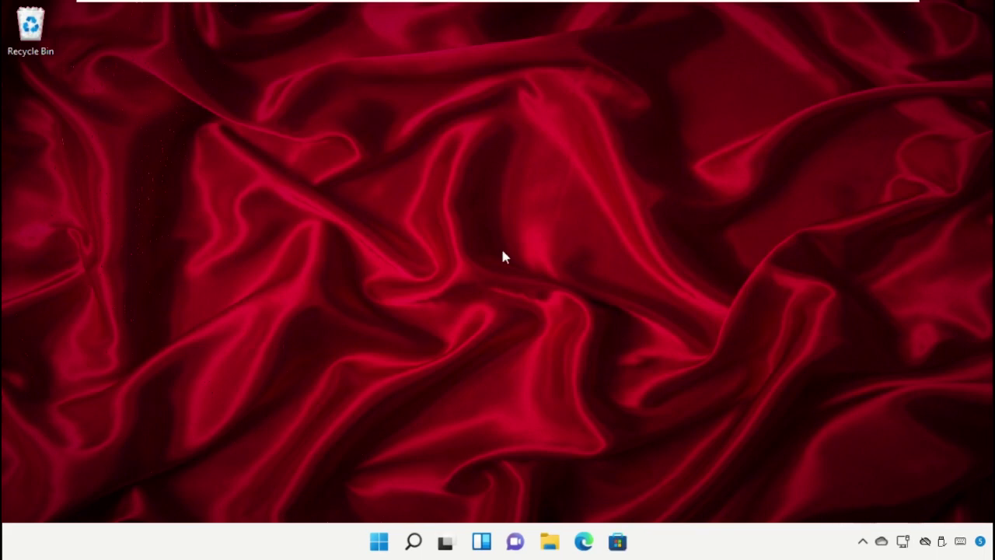
Search Windows for "Virus And threat Protection" and open the Virus & threat protection page in Windows Security
click(414, 542)
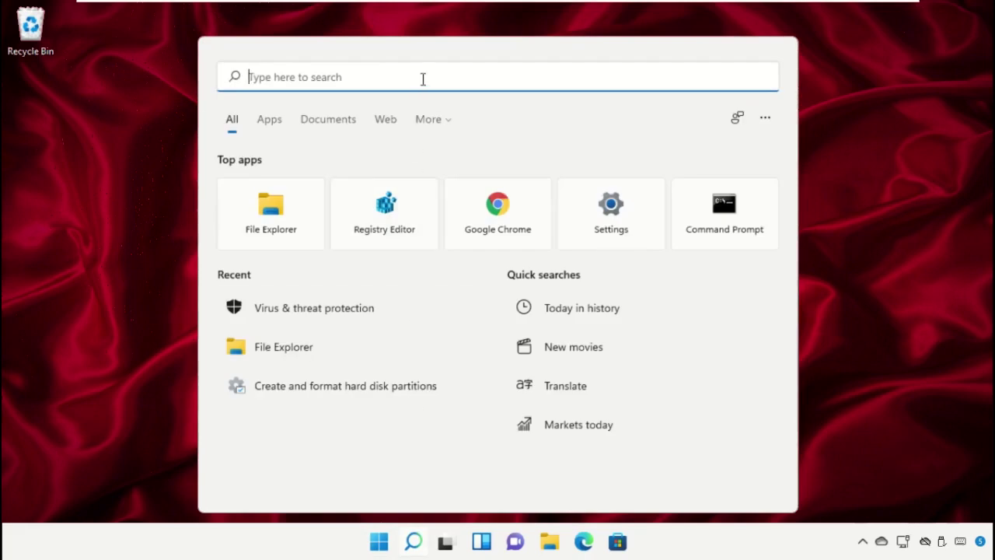
text(Virus And threat Protection)
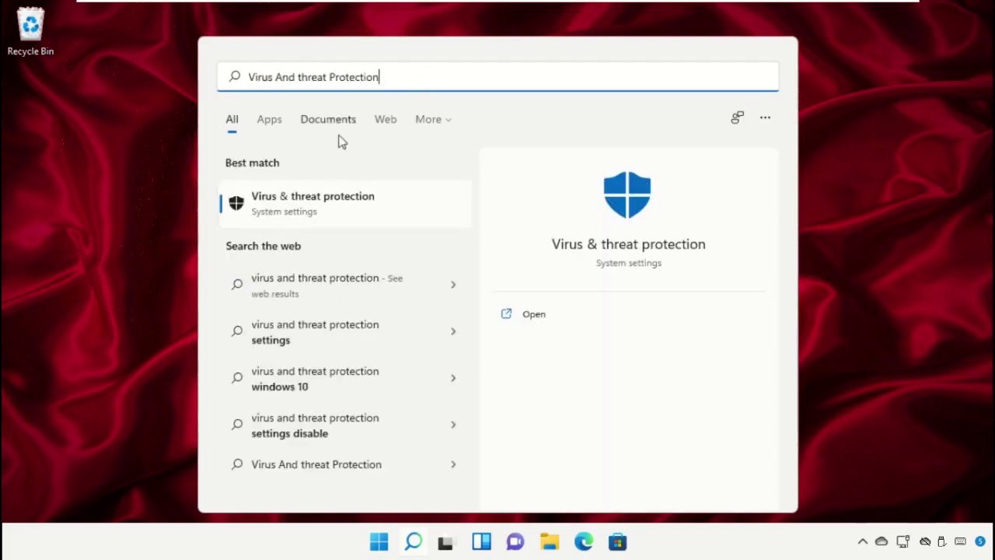
click(323, 199)
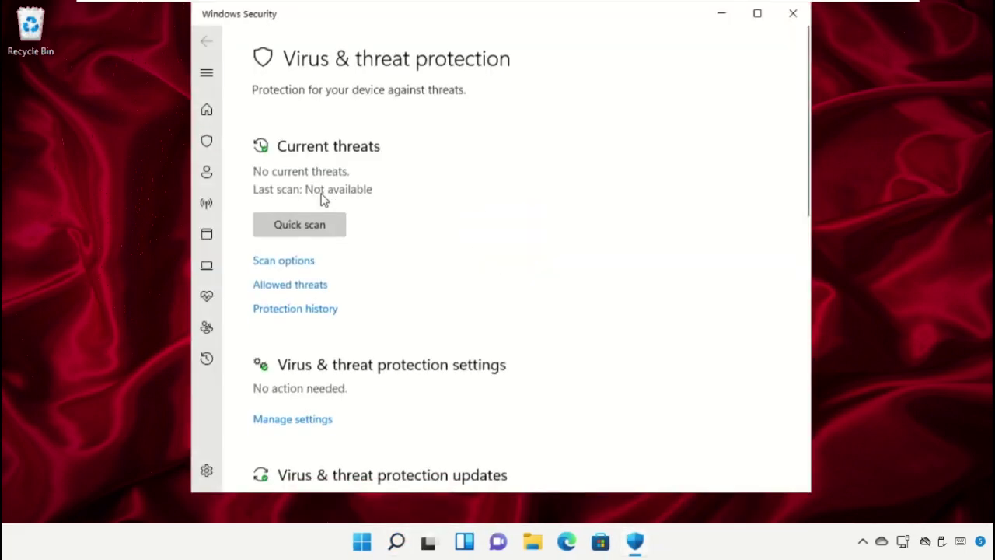
click(206, 113)
click(319, 239)
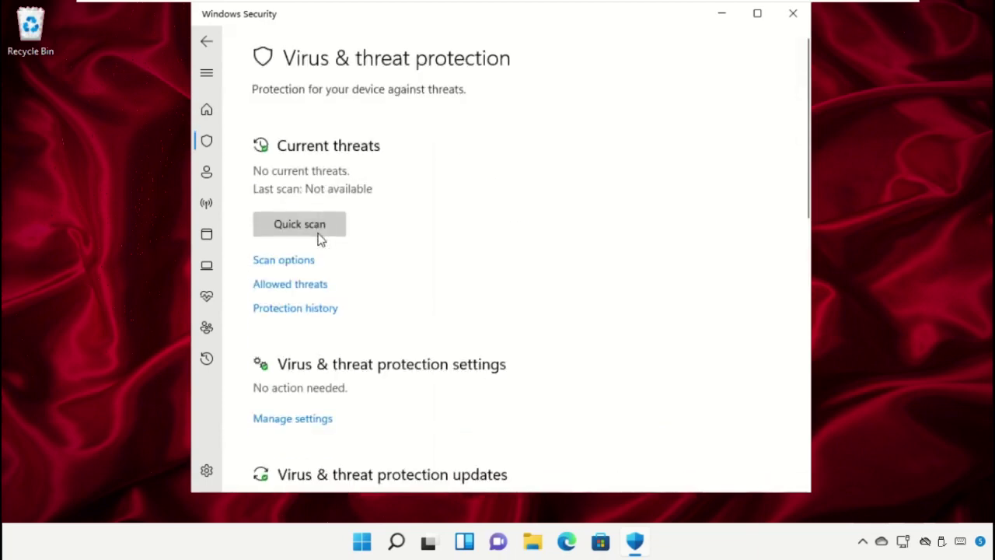
Open the Exclusions page from the virus and threat protection settings, allowing Windows Security to make changes
scroll(493, 260, down, 3)
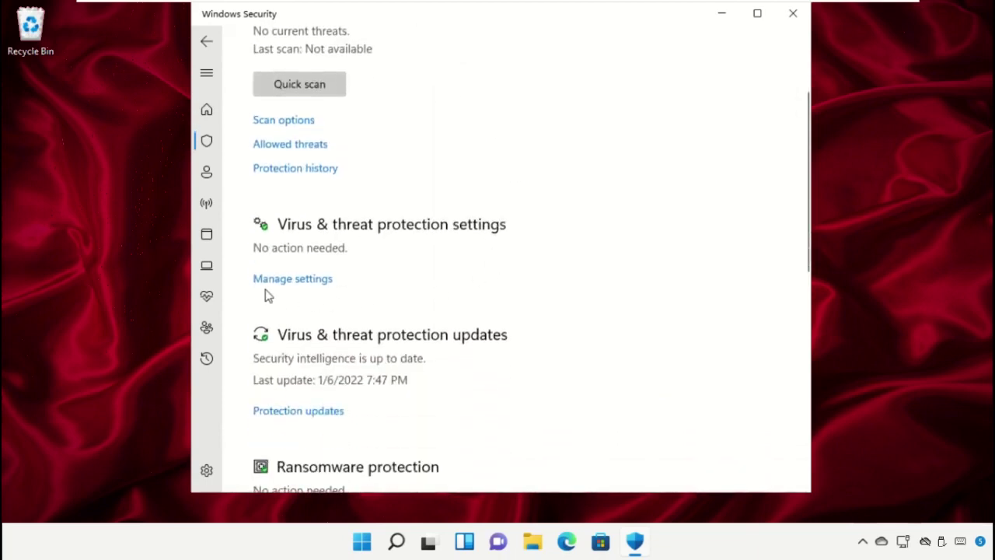
click(304, 281)
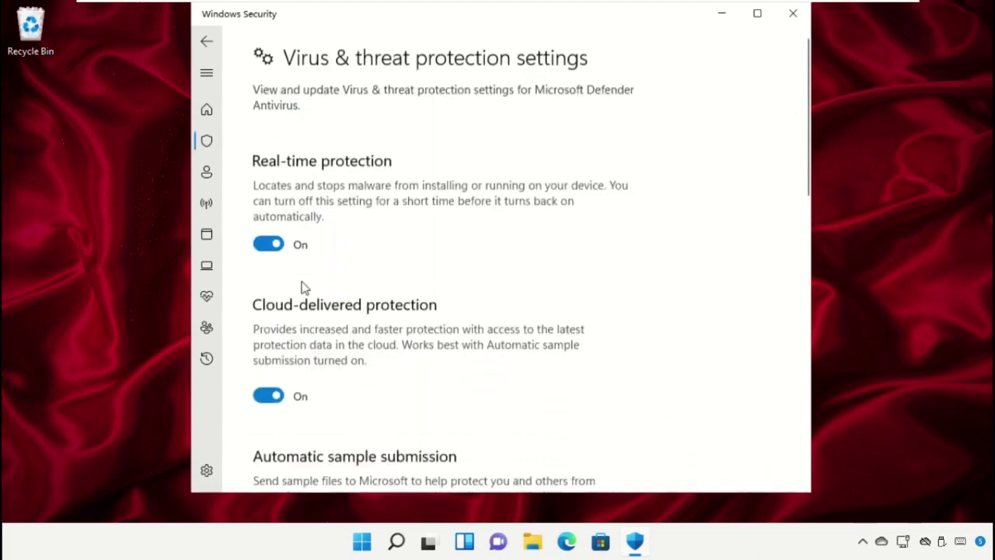
scroll(450, 290, down, 6)
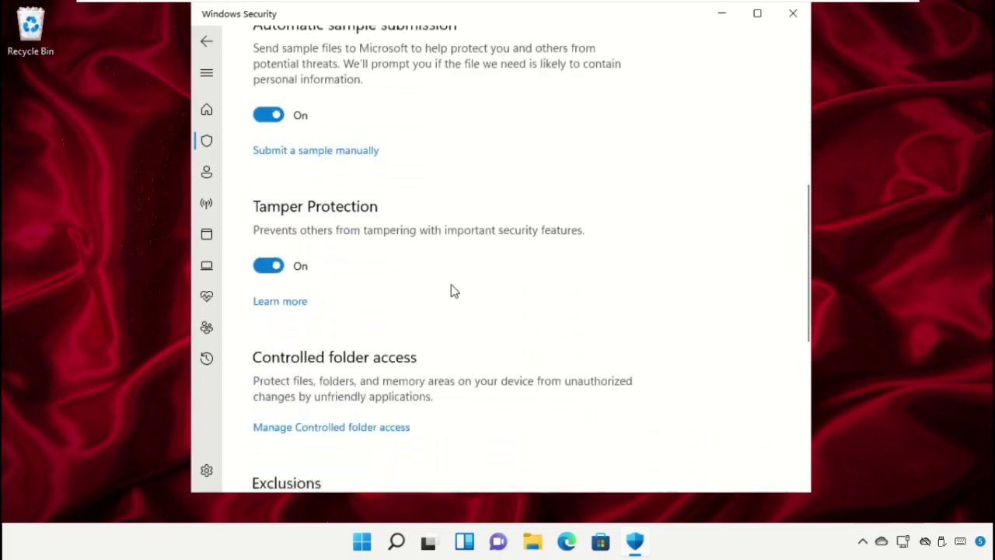
scroll(453, 291, down, 3)
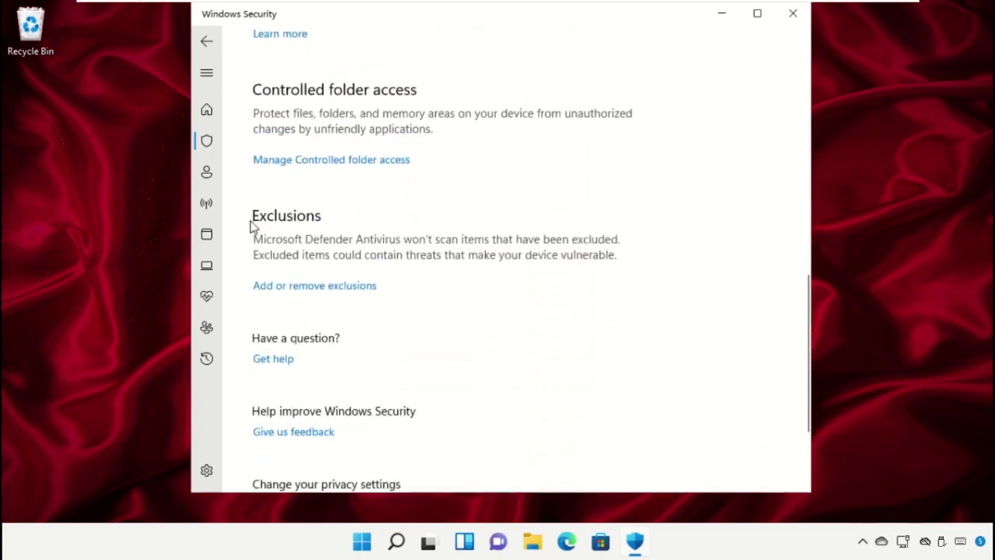
click(317, 289)
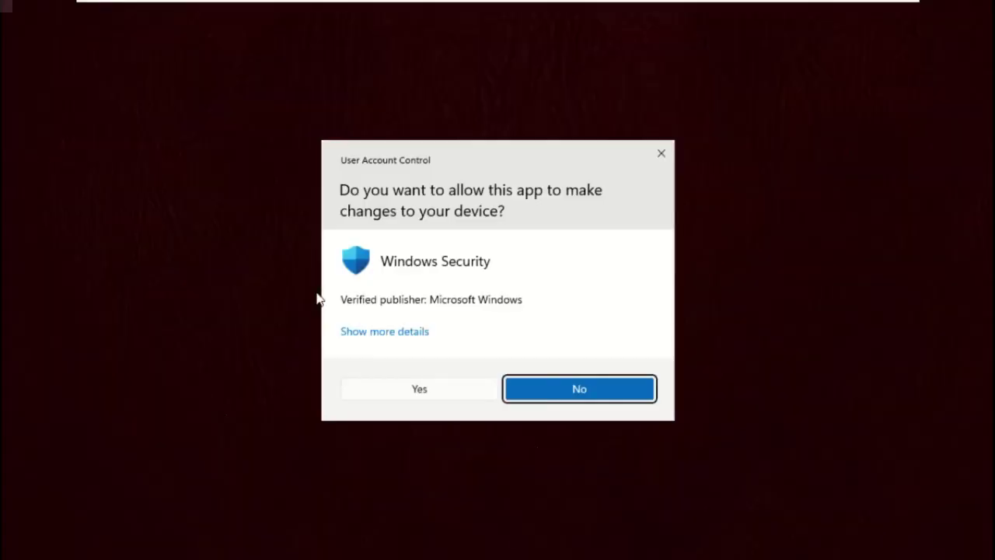
click(410, 388)
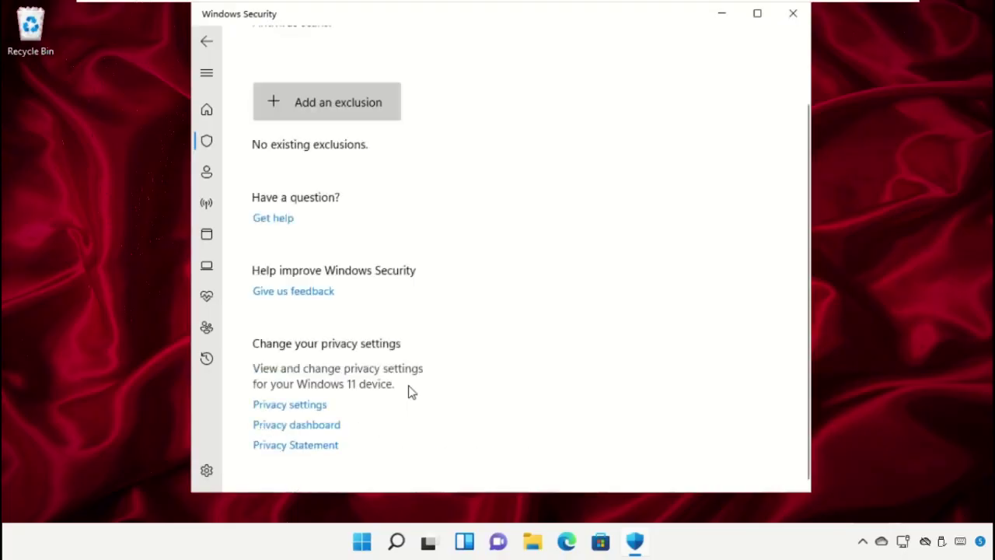
scroll(460, 322, up, 2)
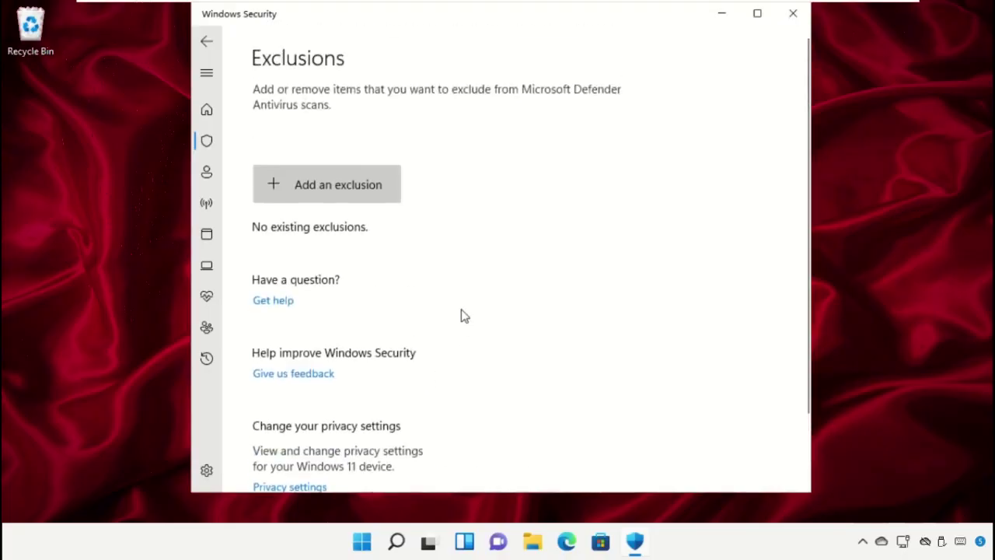
Add the C:\Users folder as an antivirus scan exclusion and remove that exclusion again
click(304, 197)
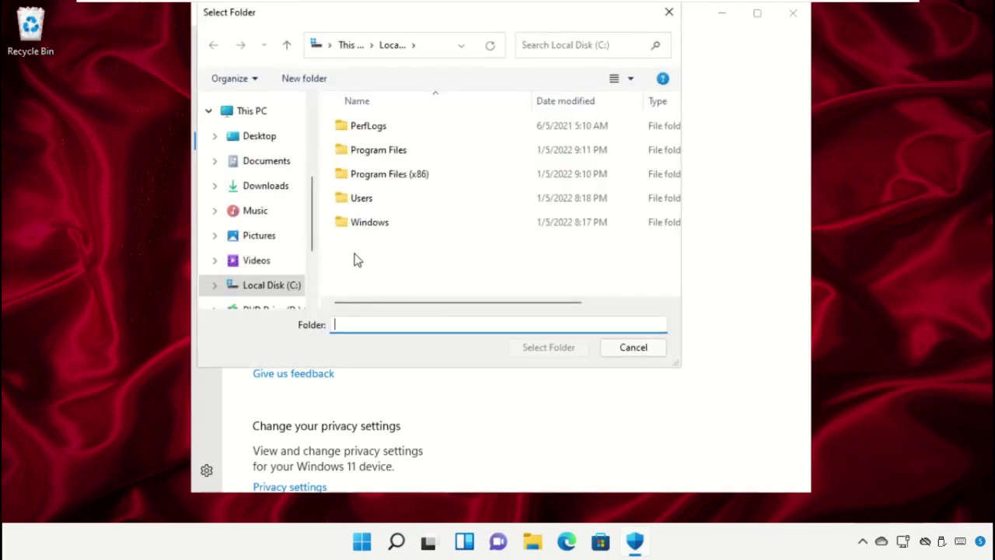
click(364, 201)
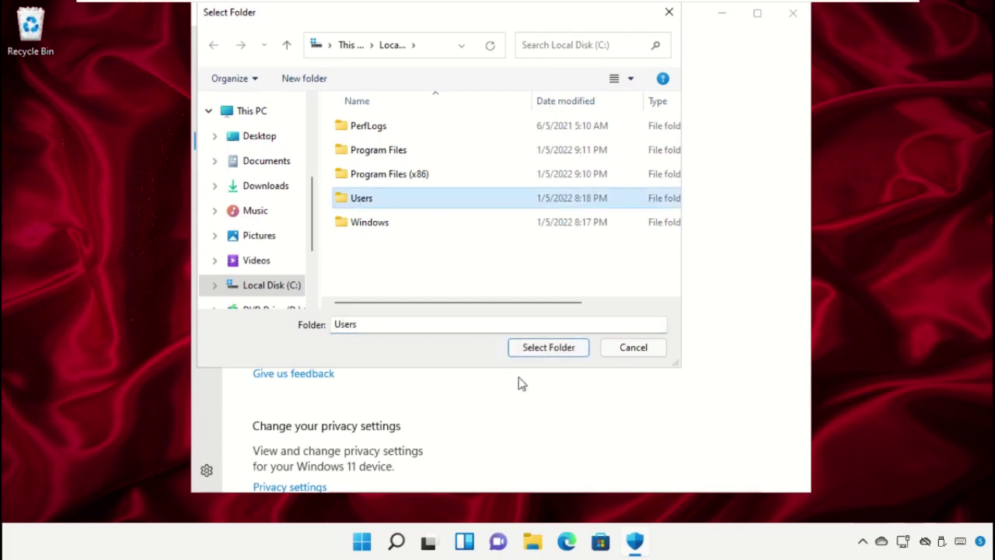
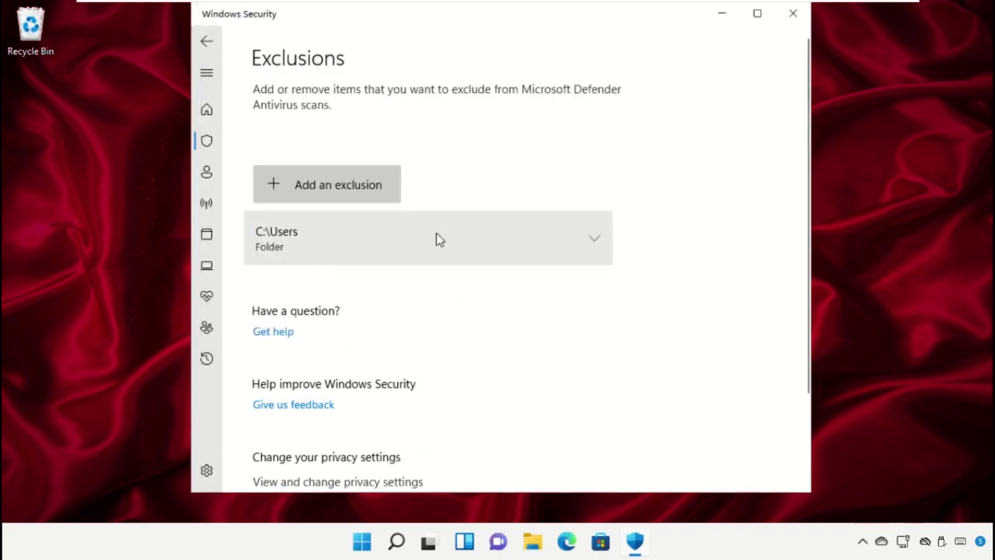
click(594, 241)
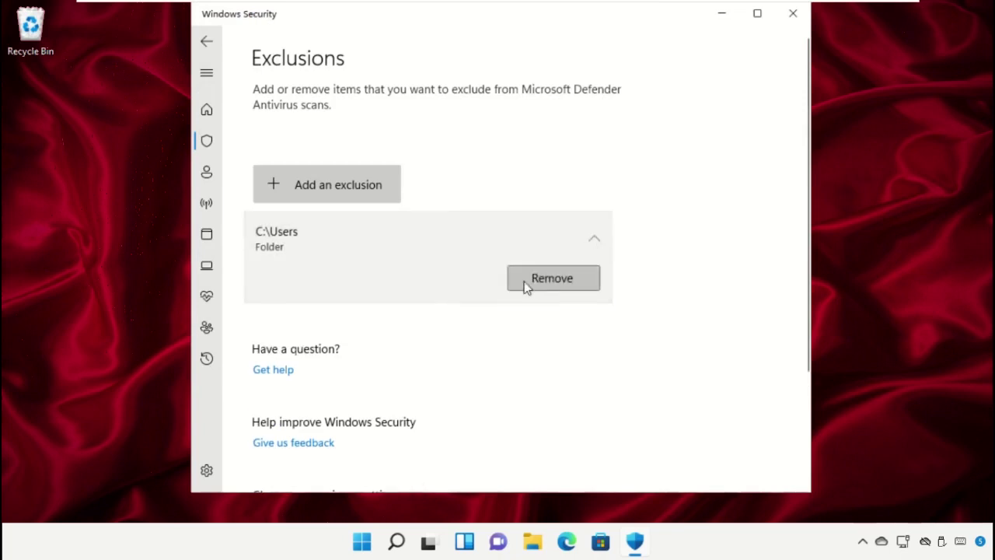
click(567, 291)
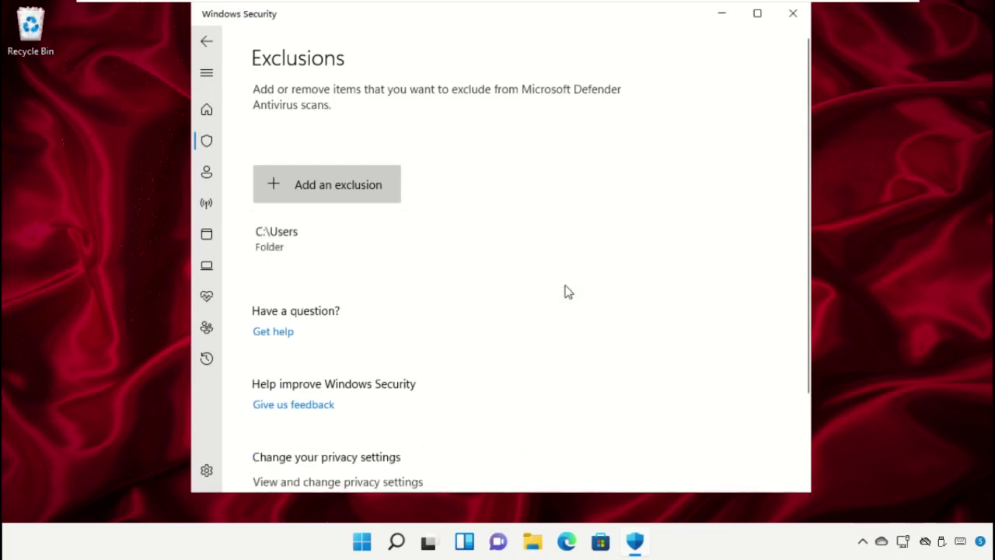
Add the C:\Program Files folder as an antivirus scan exclusion and remove that exclusion again
click(356, 193)
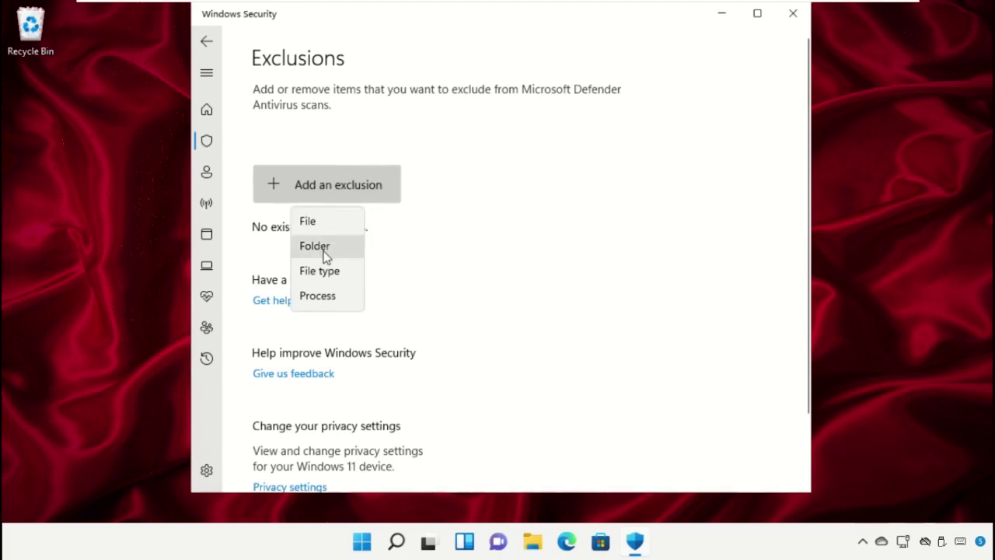
click(325, 256)
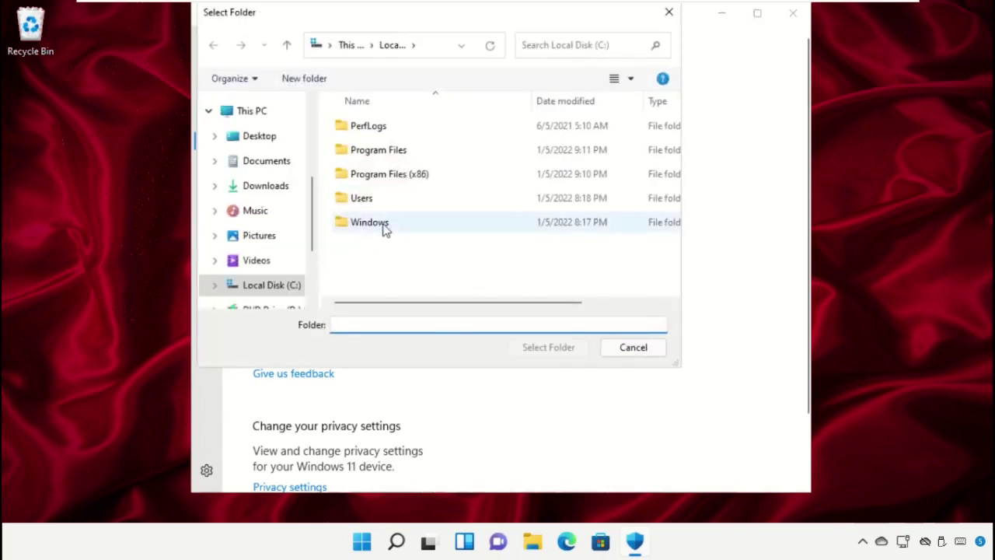
click(389, 151)
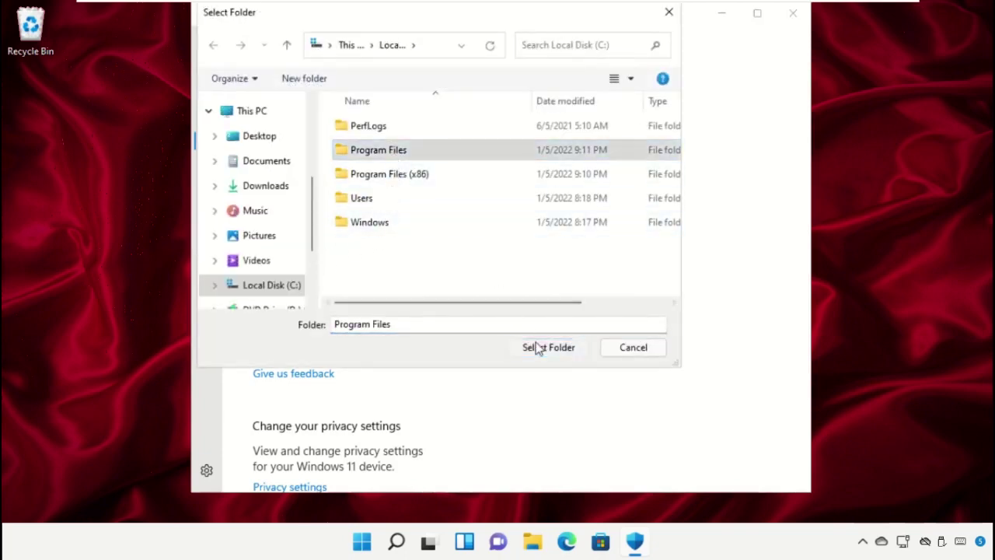
click(535, 347)
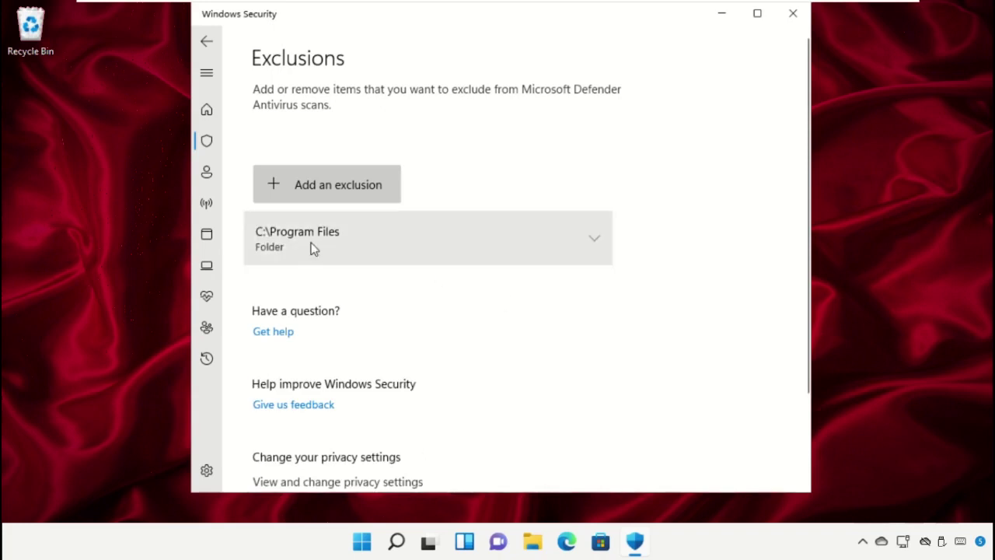
click(595, 248)
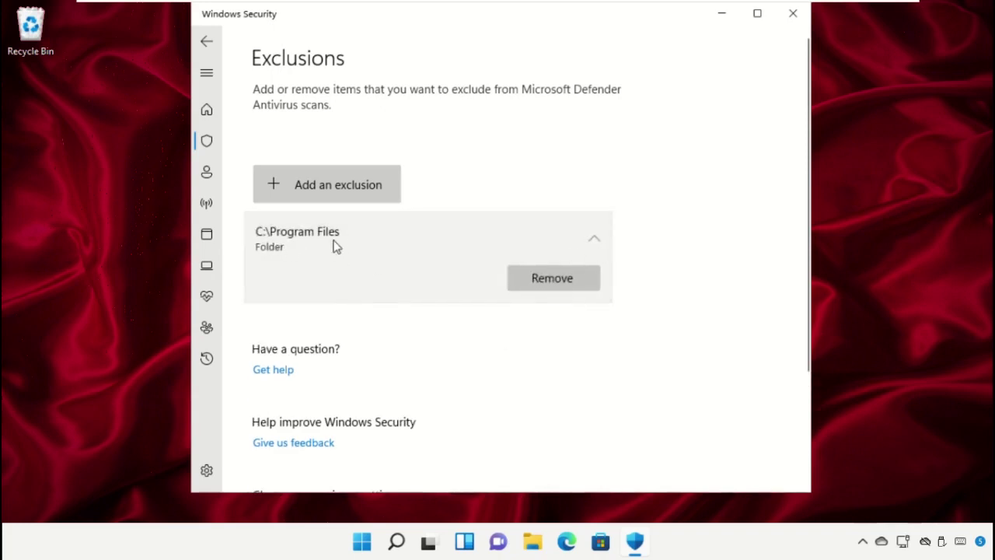
click(593, 285)
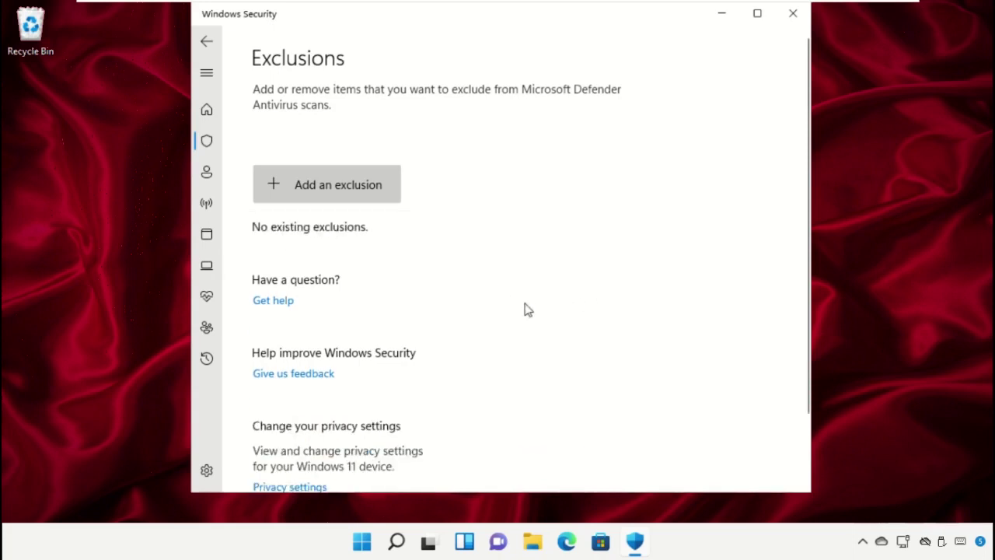
Close Windows Security and restart the computer
click(792, 14)
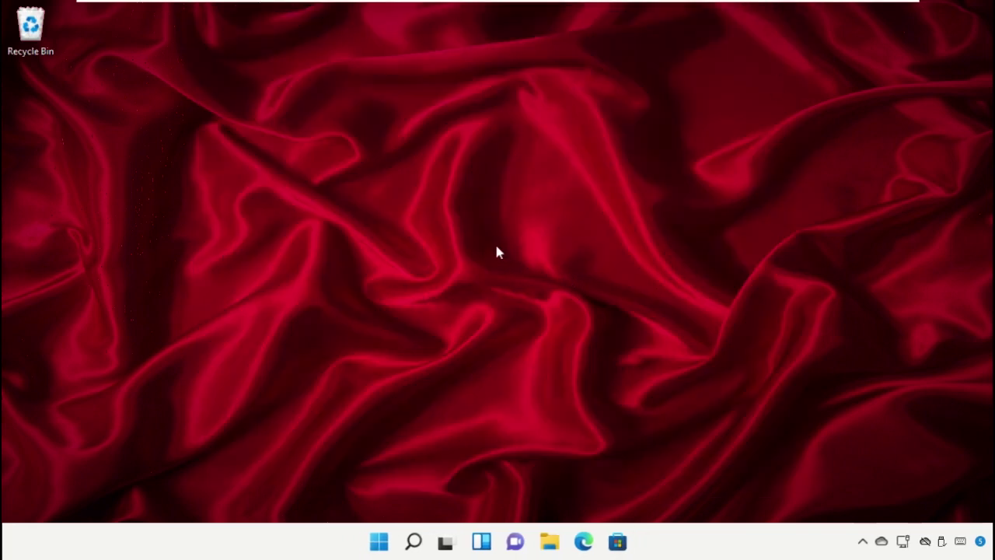
click(395, 542)
click(690, 490)
click(692, 488)
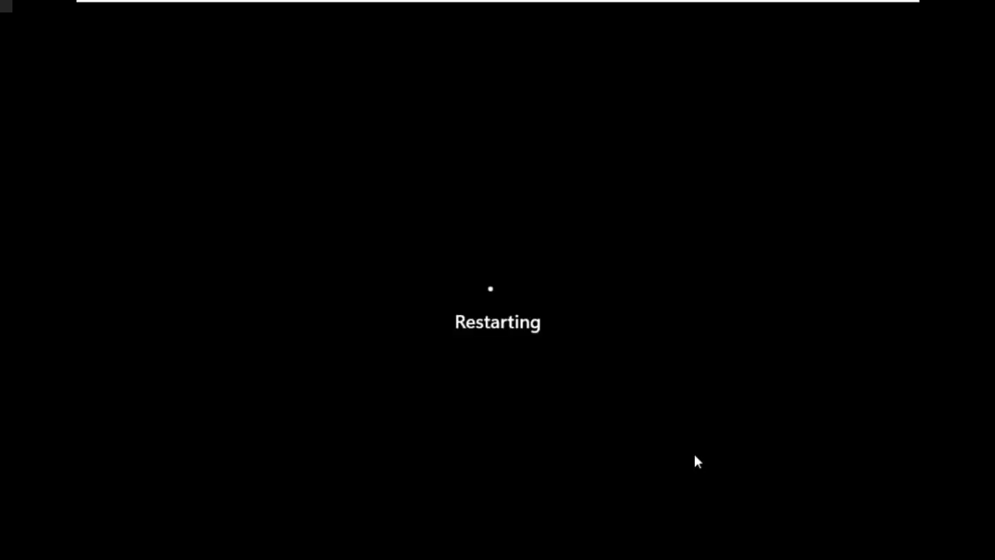